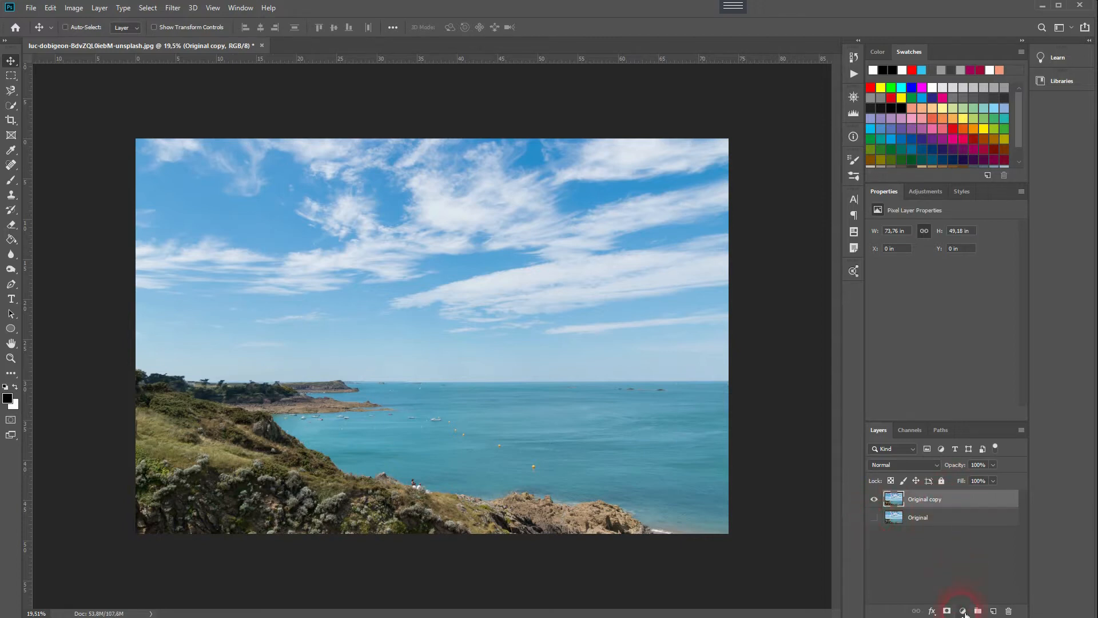
Add a solid color fill layer in red ff0000 above the Original copy layer.
left_click(962, 611)
left_click(993, 408)
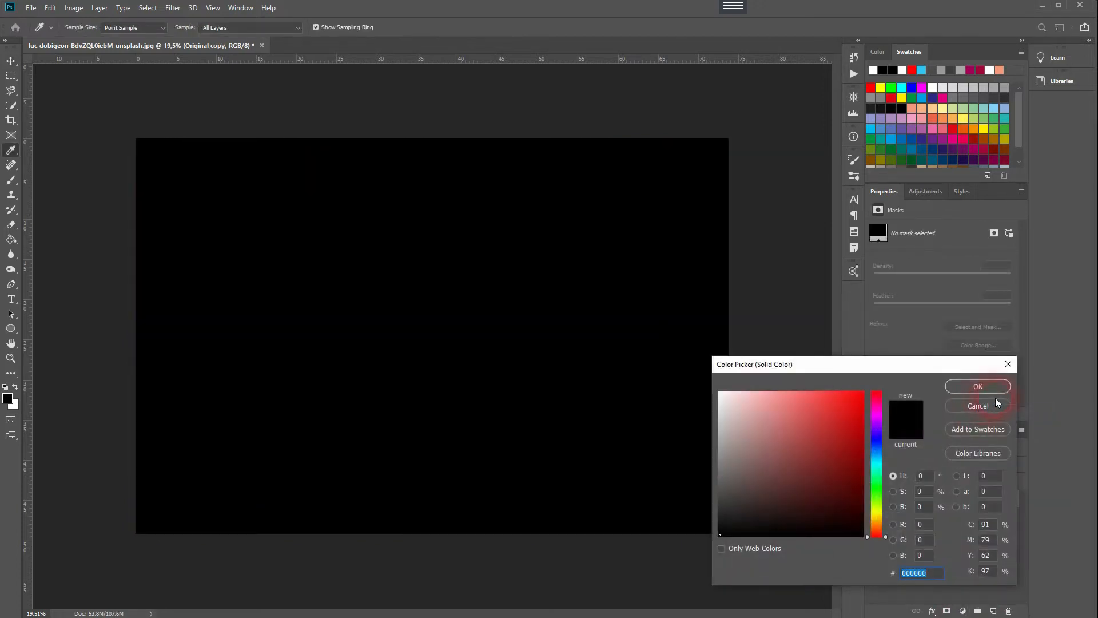
type("ff0000")
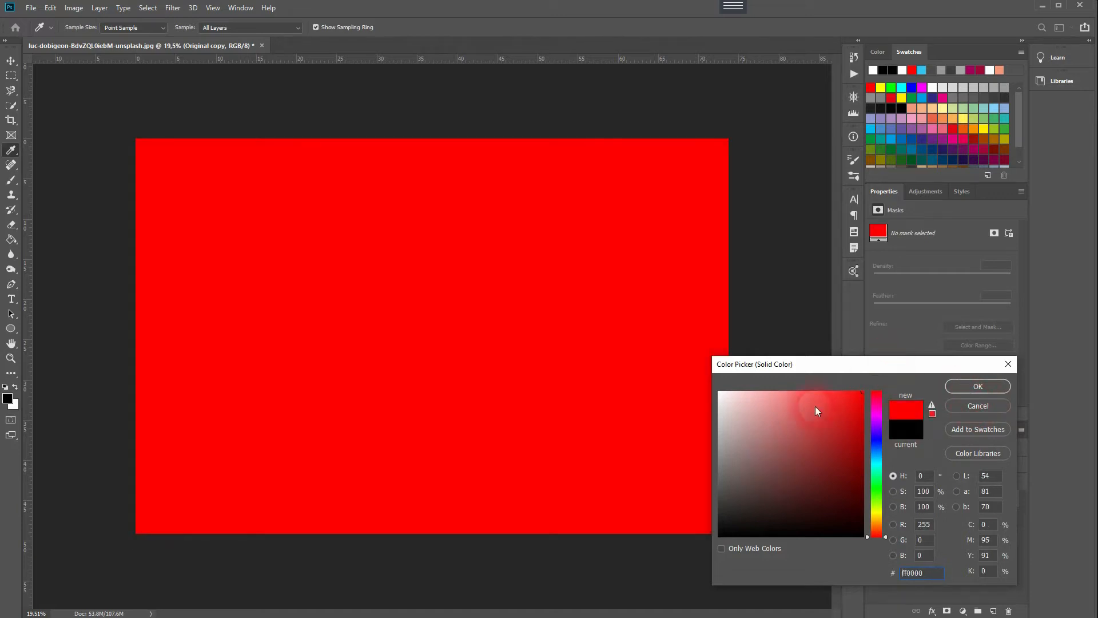
left_click(975, 387)
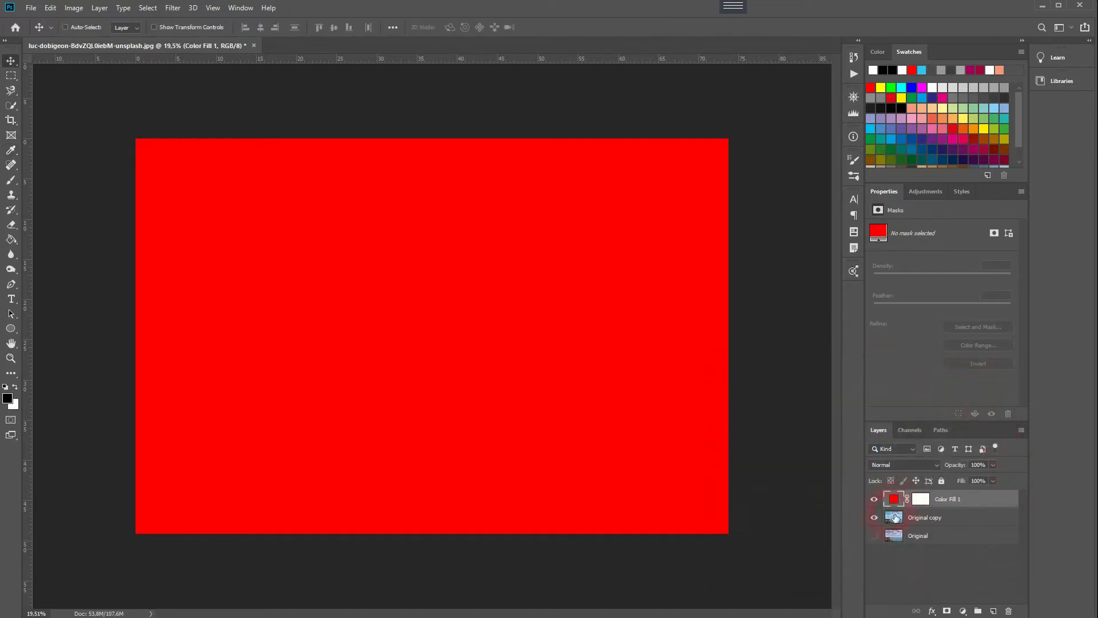
Recolor the fill layer to muted blue 426883, based on a sky color sampled with the layer hidden, and show the layer again.
left_click(875, 499)
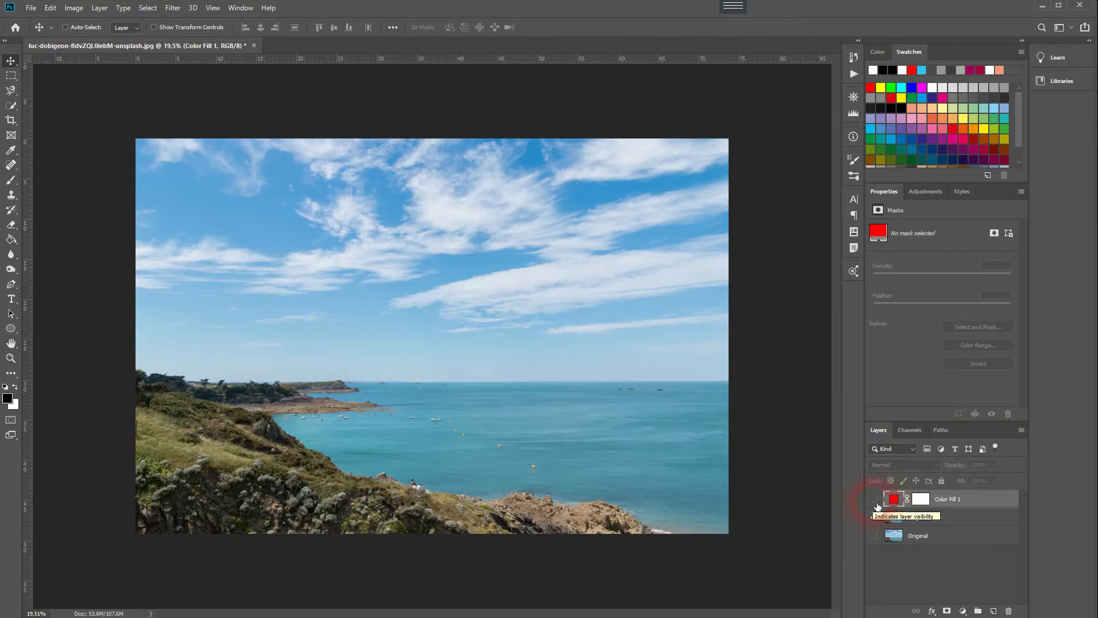
double_click(893, 499)
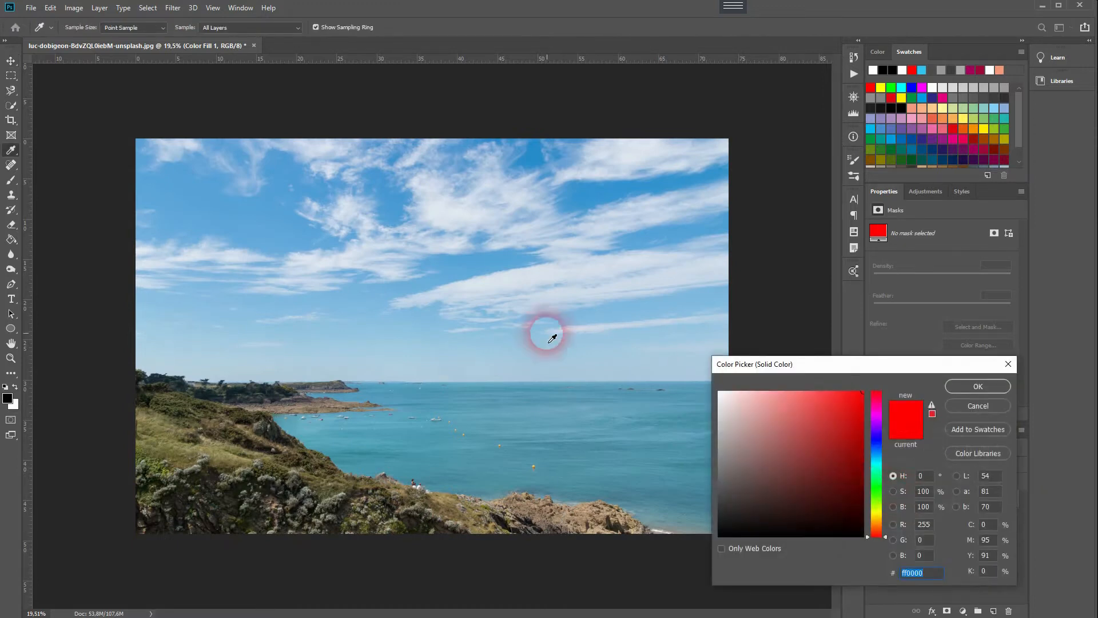
left_click(246, 220)
left_click_drag(620, 379, 790, 461)
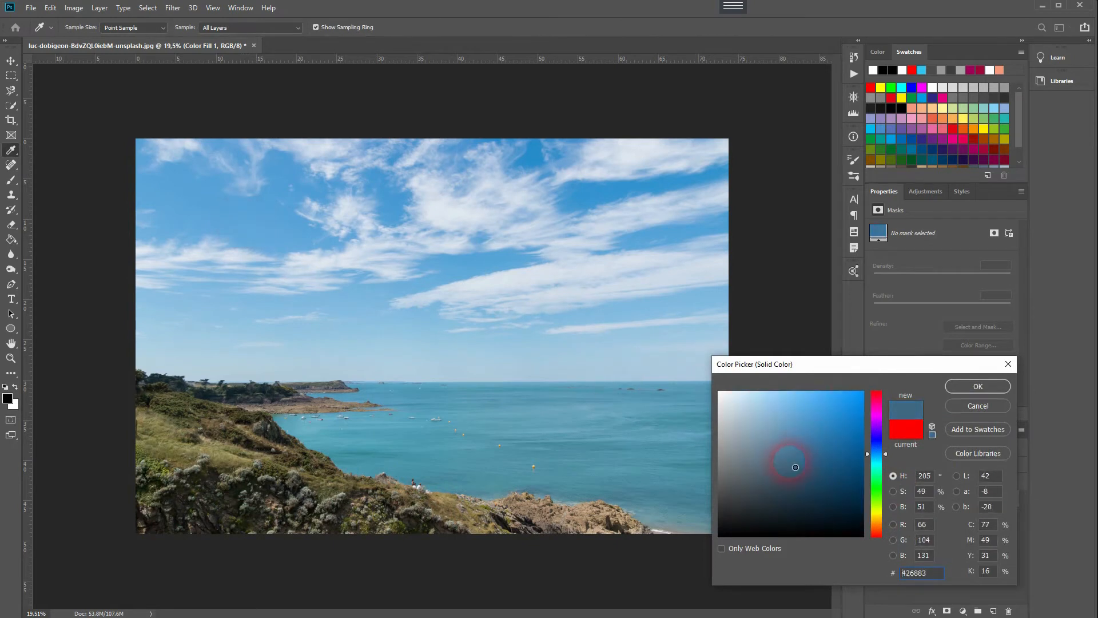
left_click(977, 386)
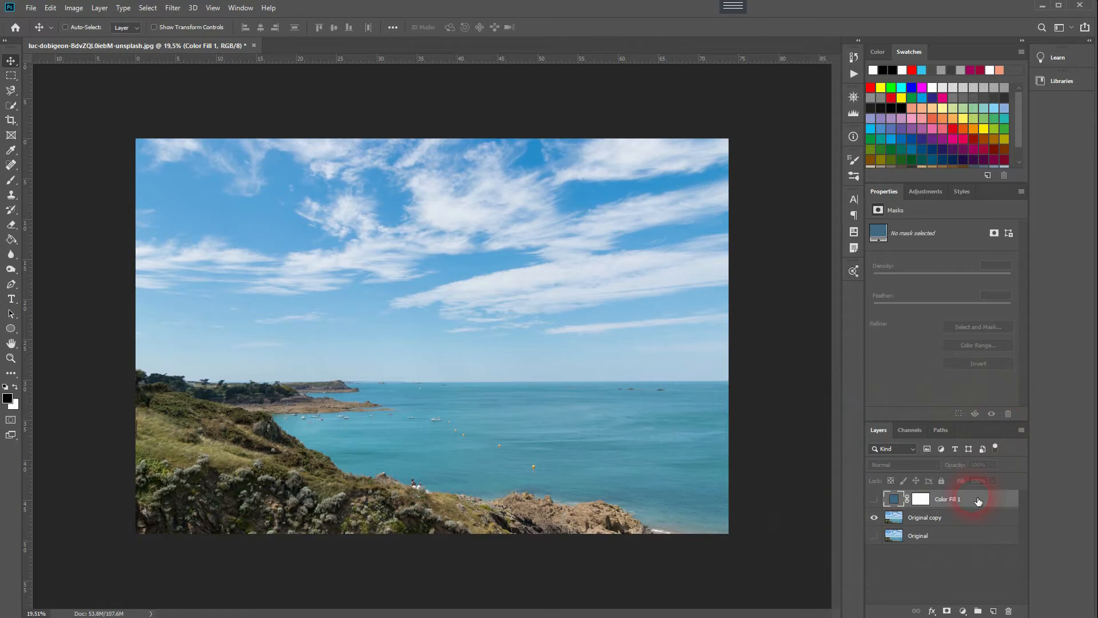
left_click(874, 499)
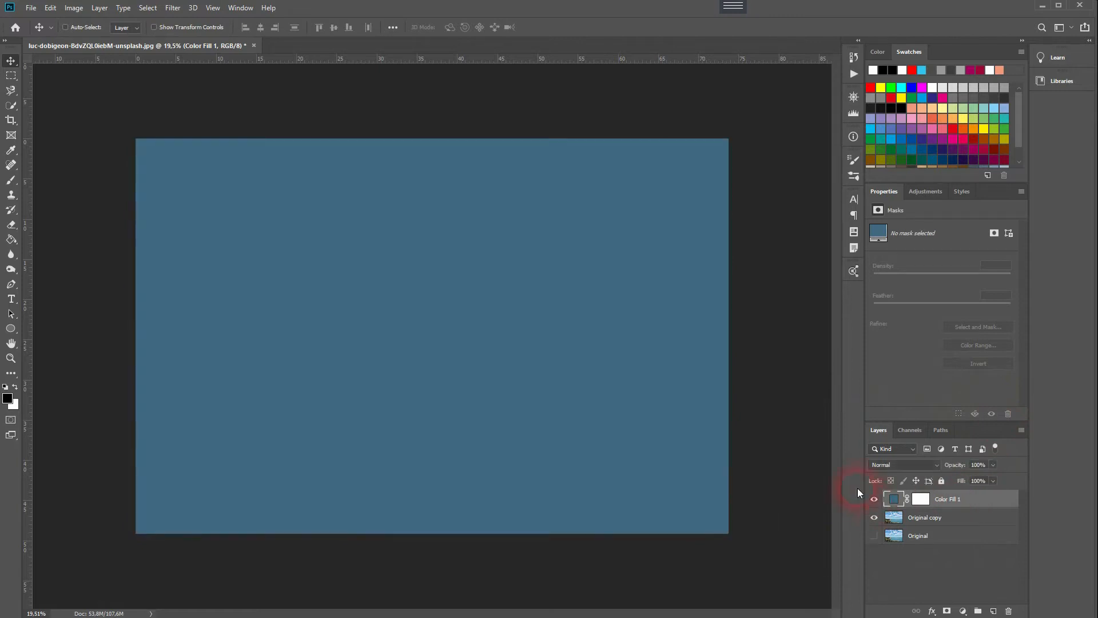
Lower the blue fill layer's opacity to 35% and hide the layer.
left_click_drag(958, 467, 844, 467)
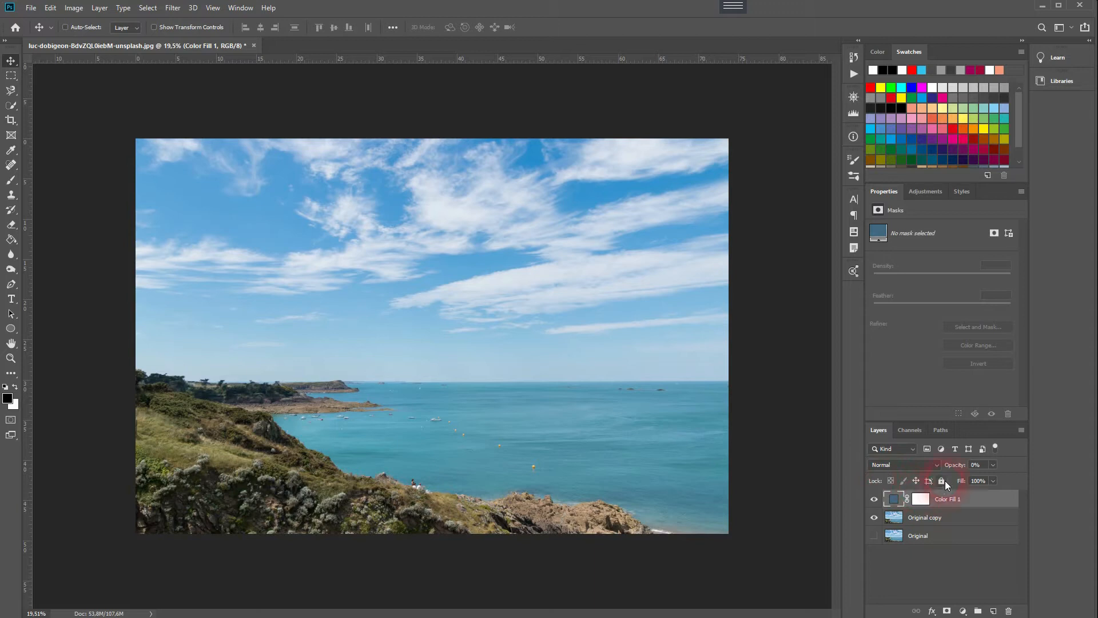
mouse_move(958, 466)
left_mouse_down()
mouse_move(1004, 470)
mouse_move(927, 475)
mouse_move(979, 474)
left_mouse_up()
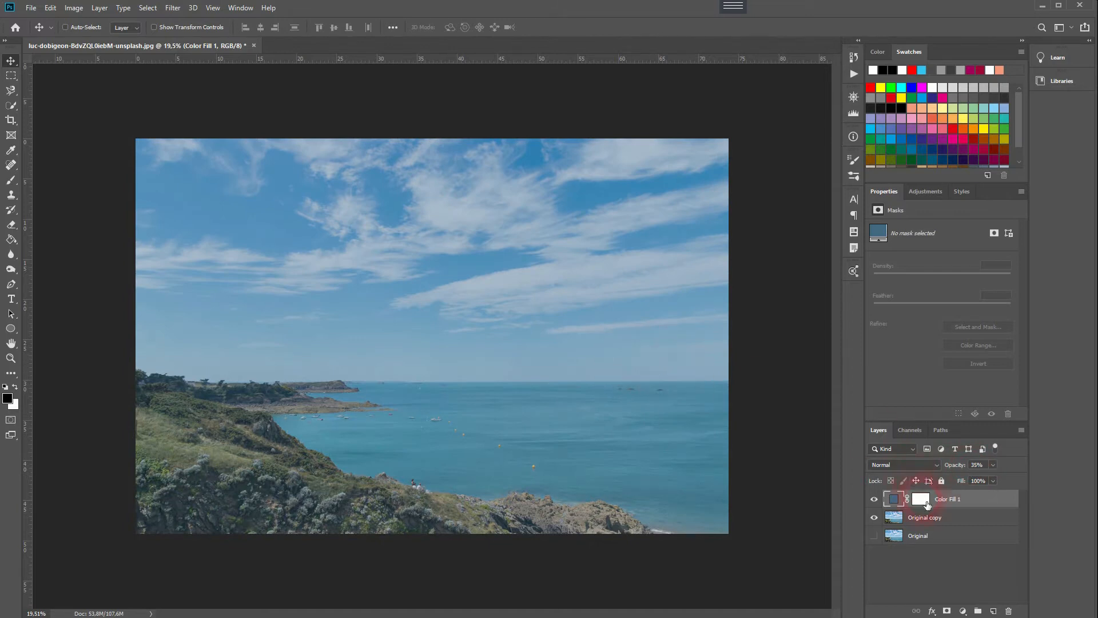
left_click(876, 502)
Select the sea and land on the Original copy layer with the Quick Selection tool, and invert the selection to cover the sky.
left_click(921, 518)
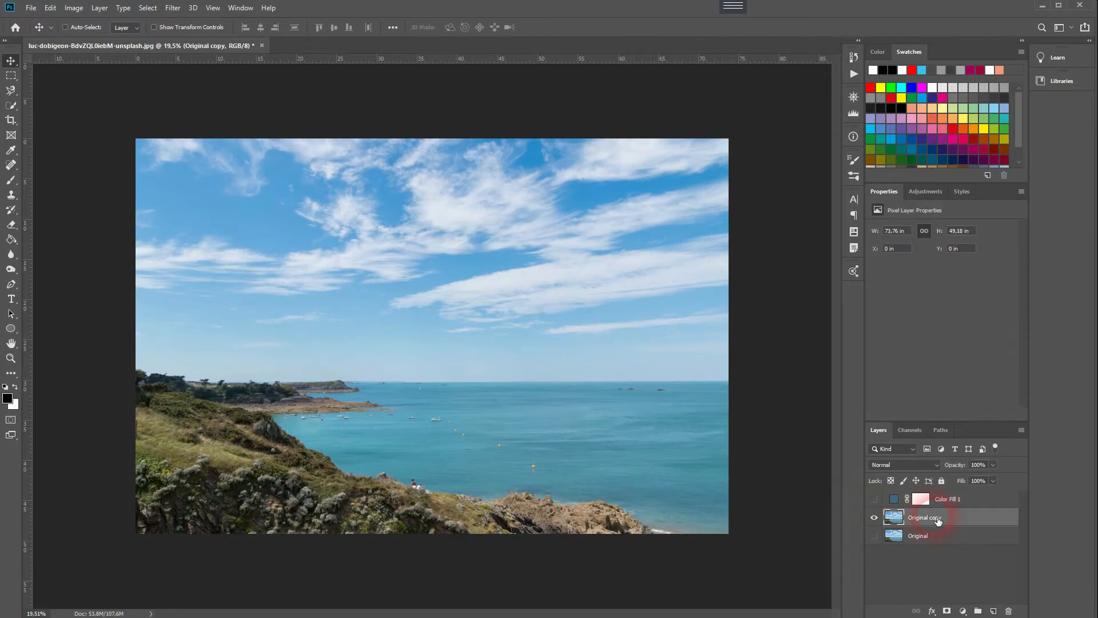
left_click(10, 106)
left_click(54, 107)
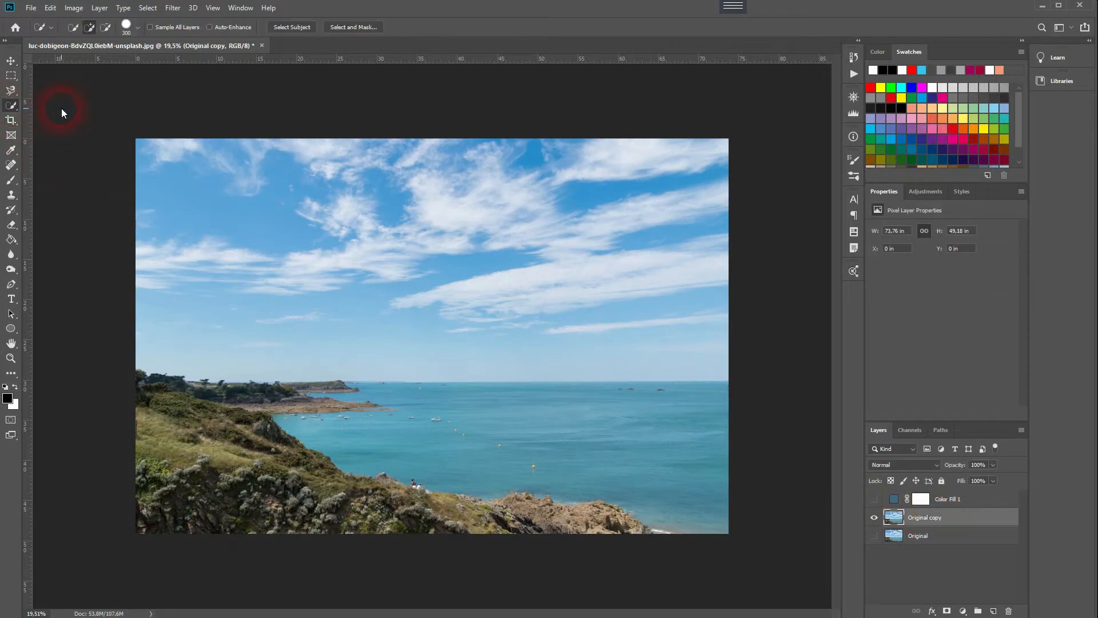
mouse_move(436, 429)
left_mouse_down()
mouse_move(355, 417)
mouse_move(409, 404)
mouse_move(698, 427)
left_mouse_up()
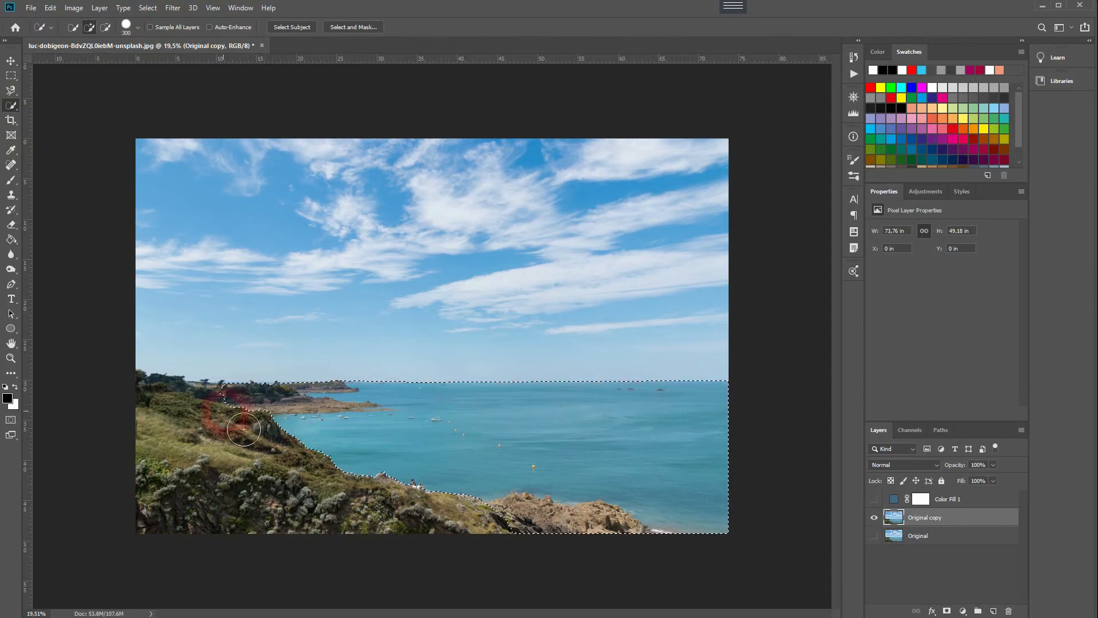
key("alt")
scroll(303, 425, "up", 5)
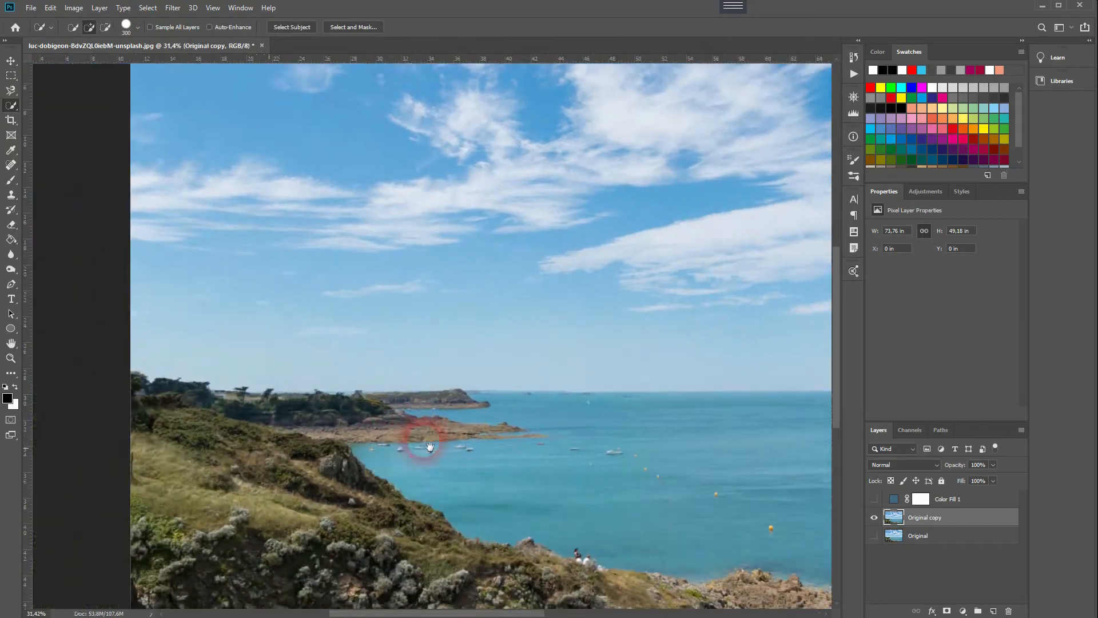
mouse_move(528, 433)
left_mouse_down()
mouse_move(410, 436)
mouse_move(317, 417)
mouse_move(349, 561)
mouse_move(555, 559)
mouse_move(796, 578)
mouse_move(660, 465)
mouse_move(594, 482)
mouse_move(471, 479)
mouse_move(411, 434)
mouse_move(381, 438)
left_mouse_up()
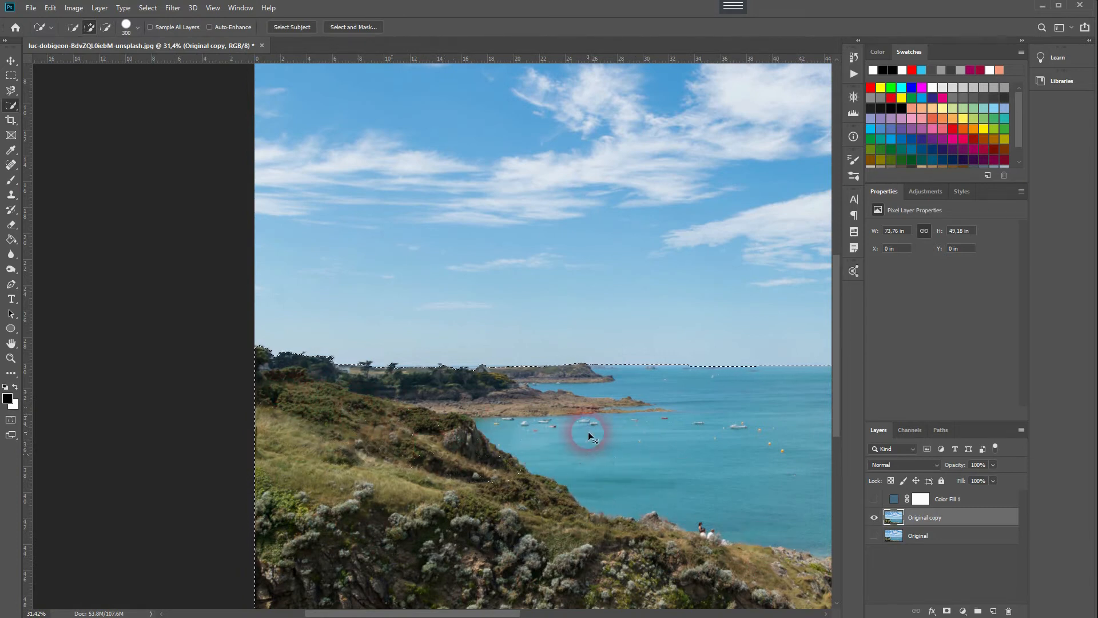
key("ctrl+0")
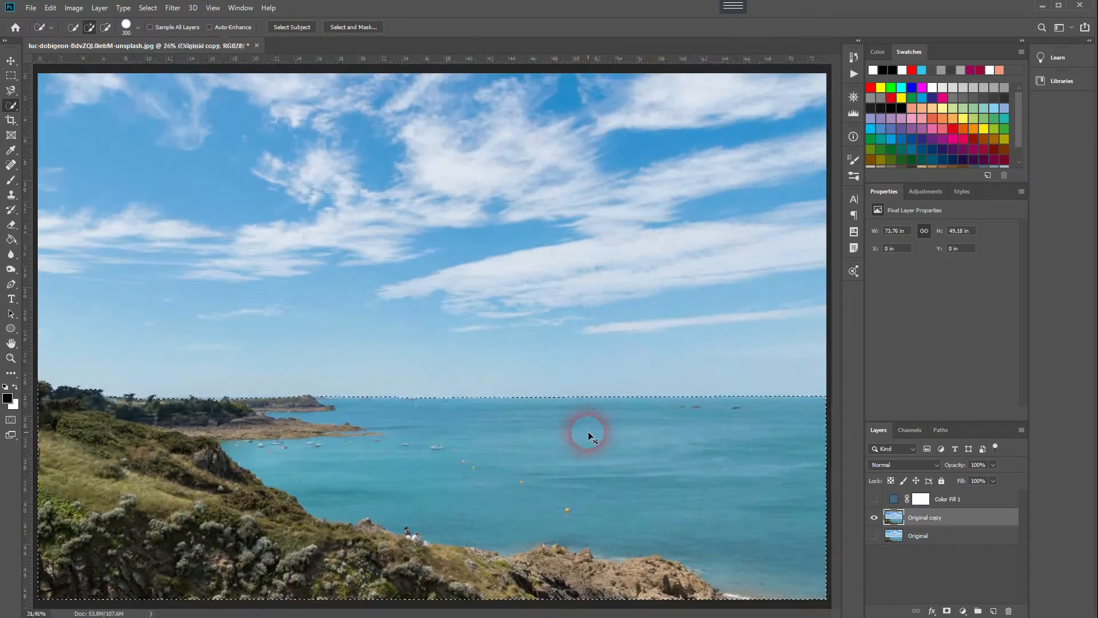
left_click(150, 9)
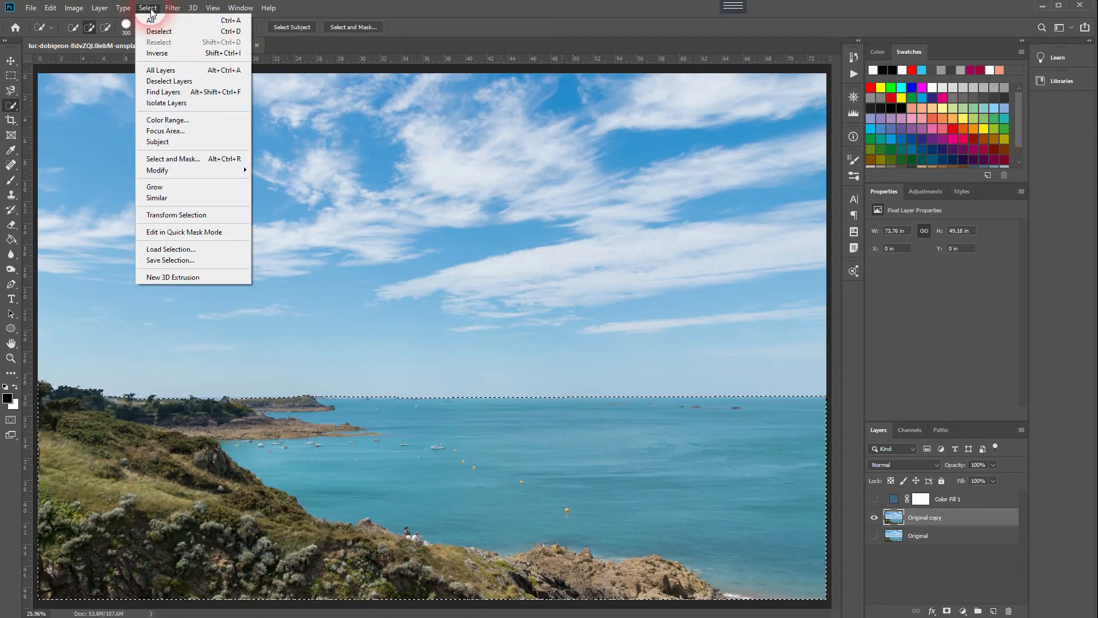
left_click(169, 51)
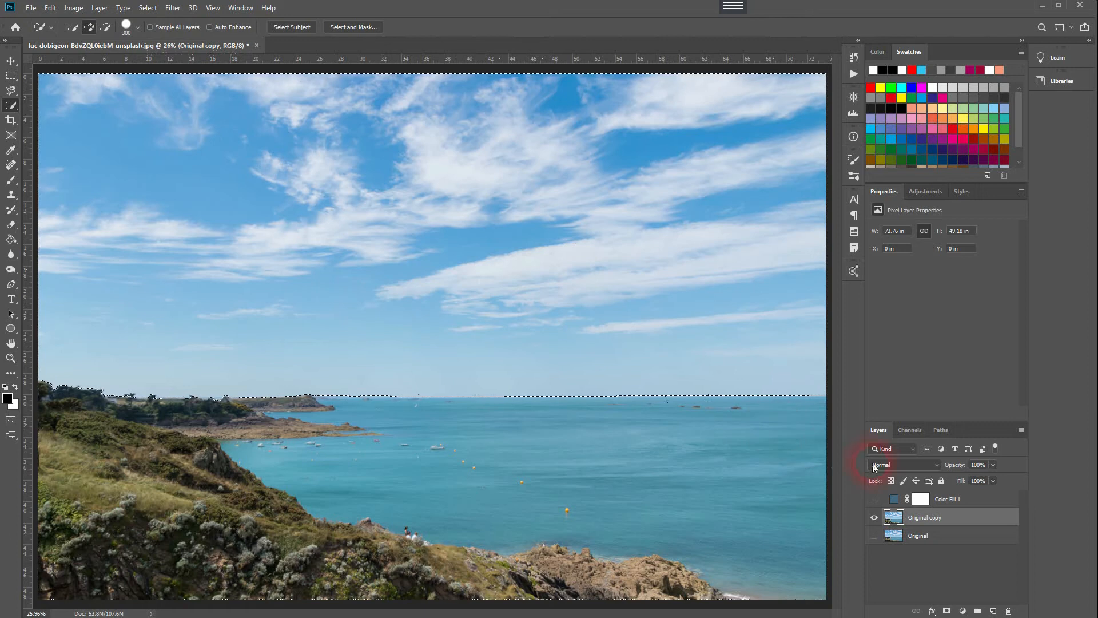
Make the Color Fill 1 layer visible and display its layer mask on the canvas.
left_click(874, 499)
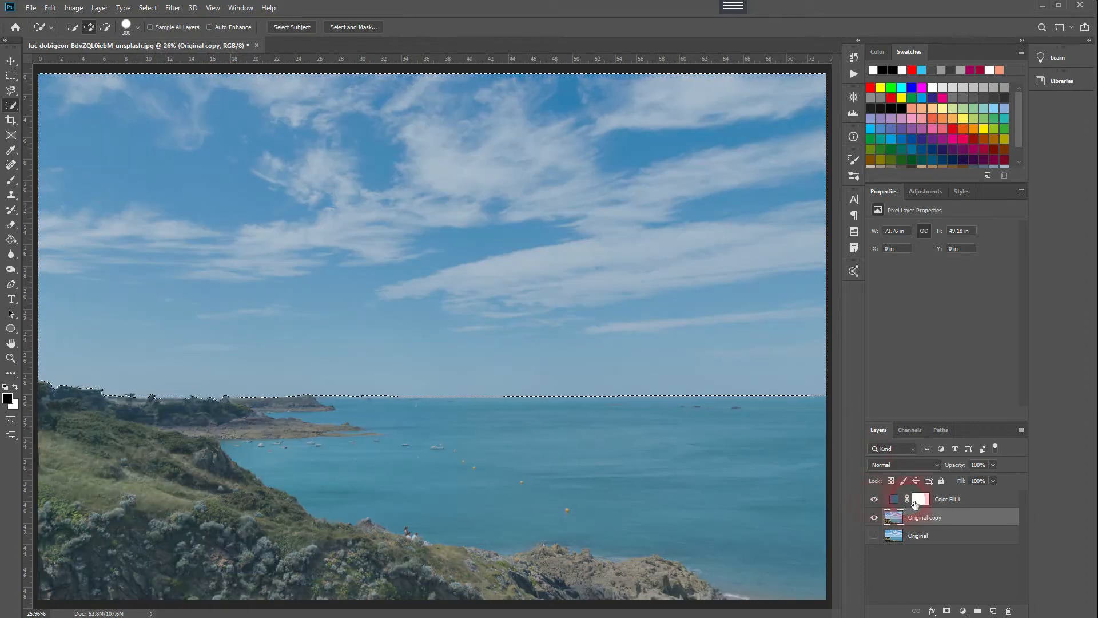
left_click(922, 499)
left_click(924, 501, "alt")
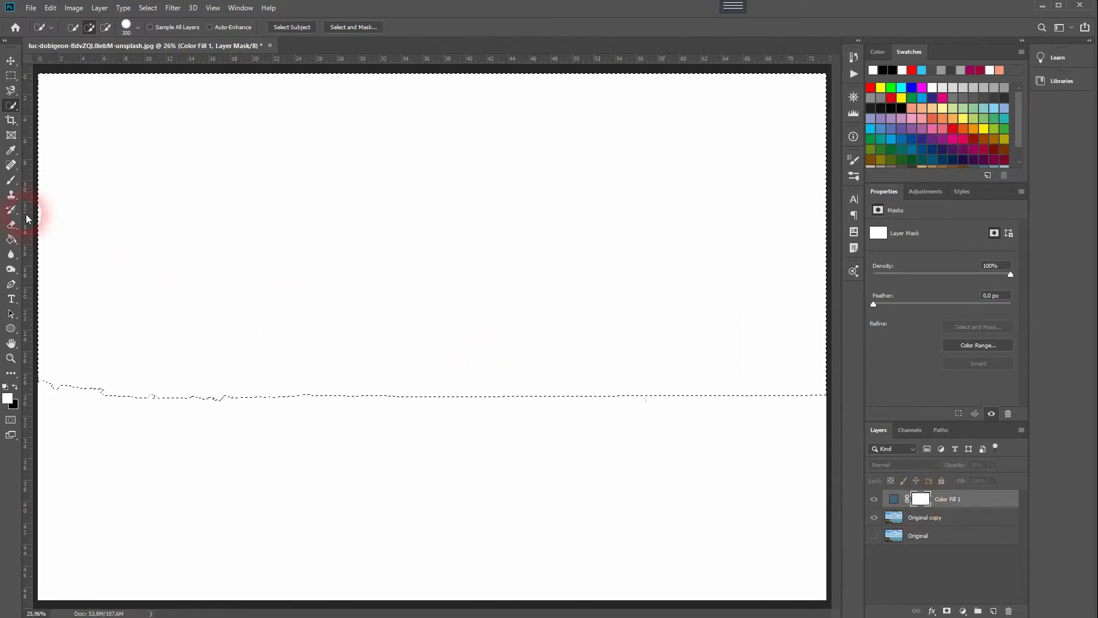
Set up the Brush tool with a soft round tip 2000 px in size.
left_click(11, 179)
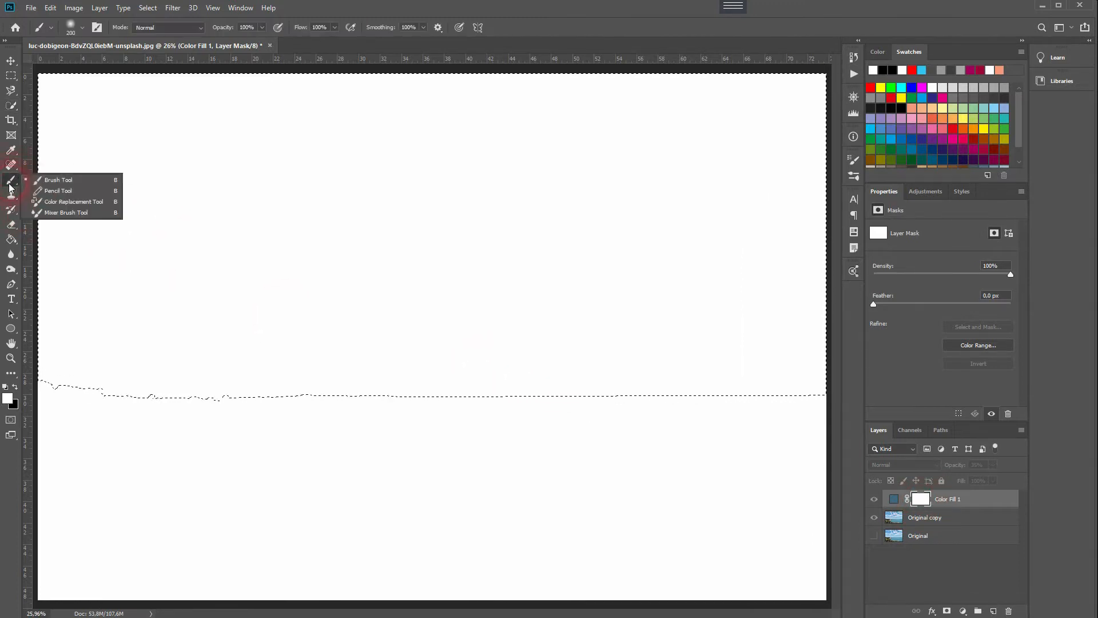
left_click(57, 181)
left_click(71, 27)
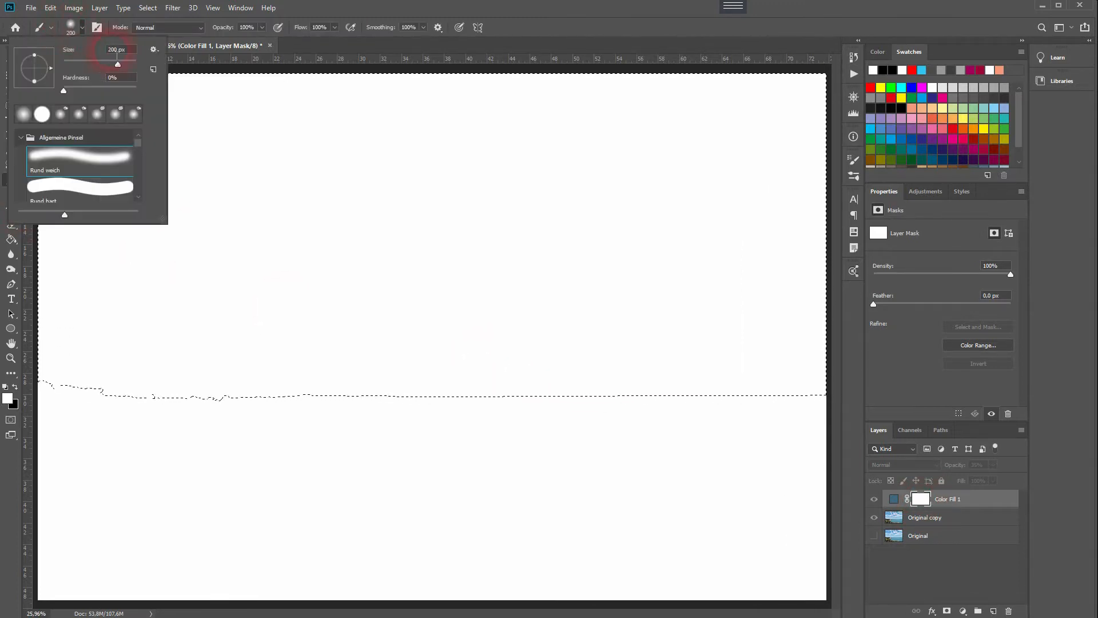
type("0")
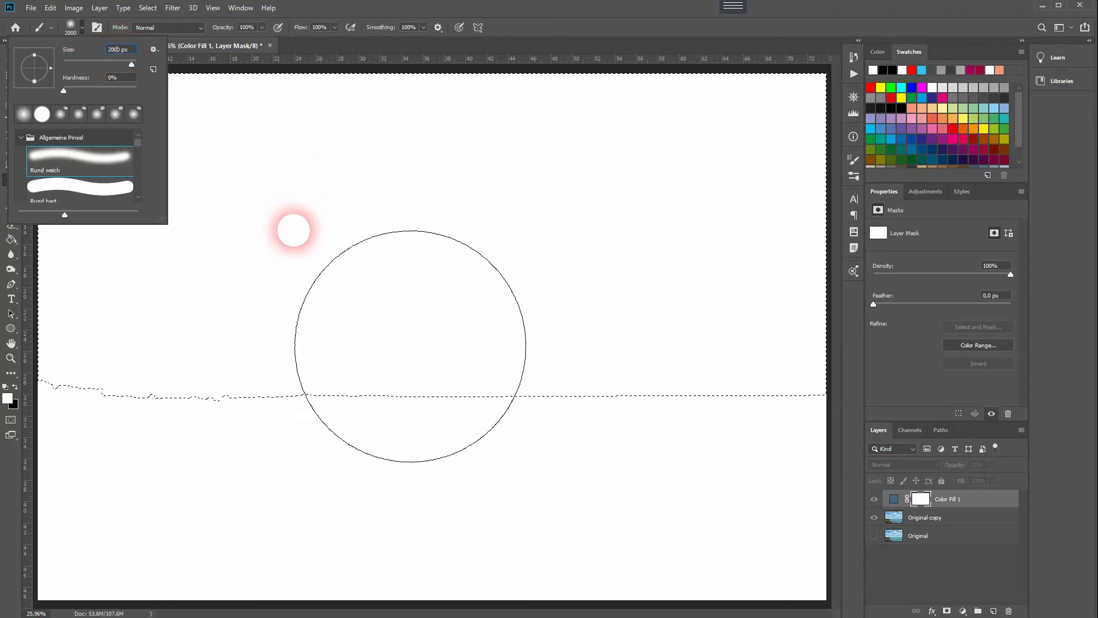
key("Return")
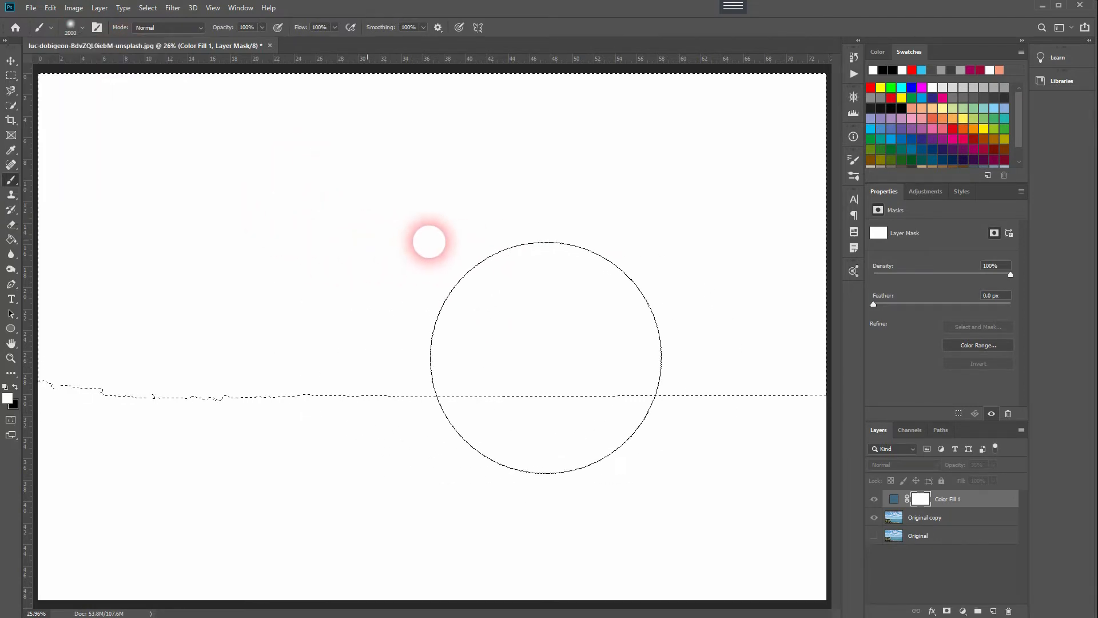
Paint the selected sky area black on the fill layer's mask, return to the normal image view and deselect.
key("x")
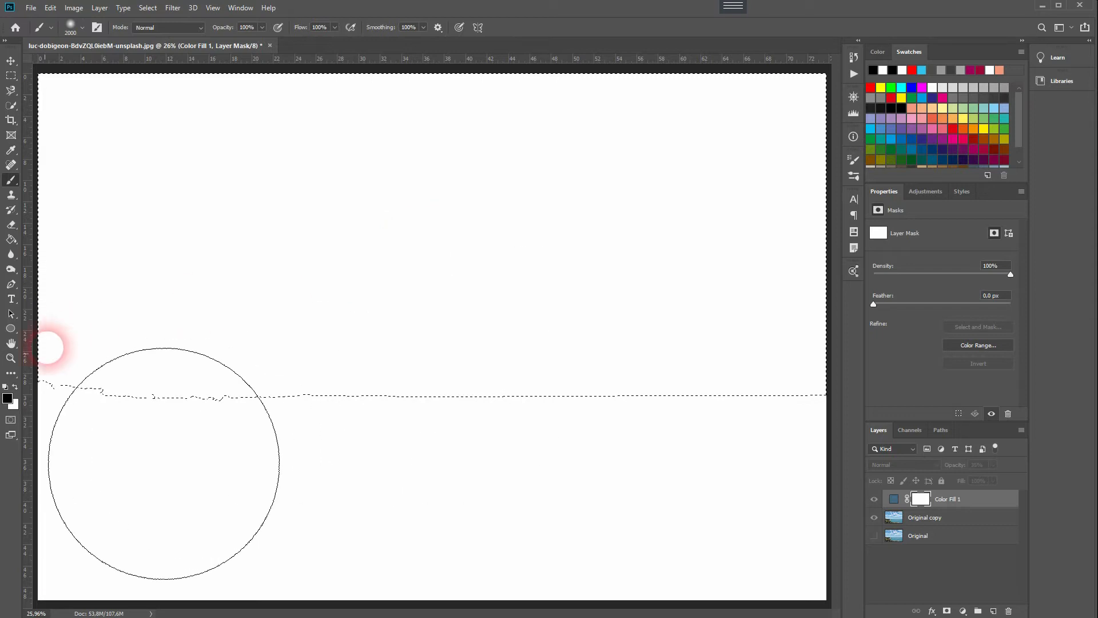
left_click(15, 387)
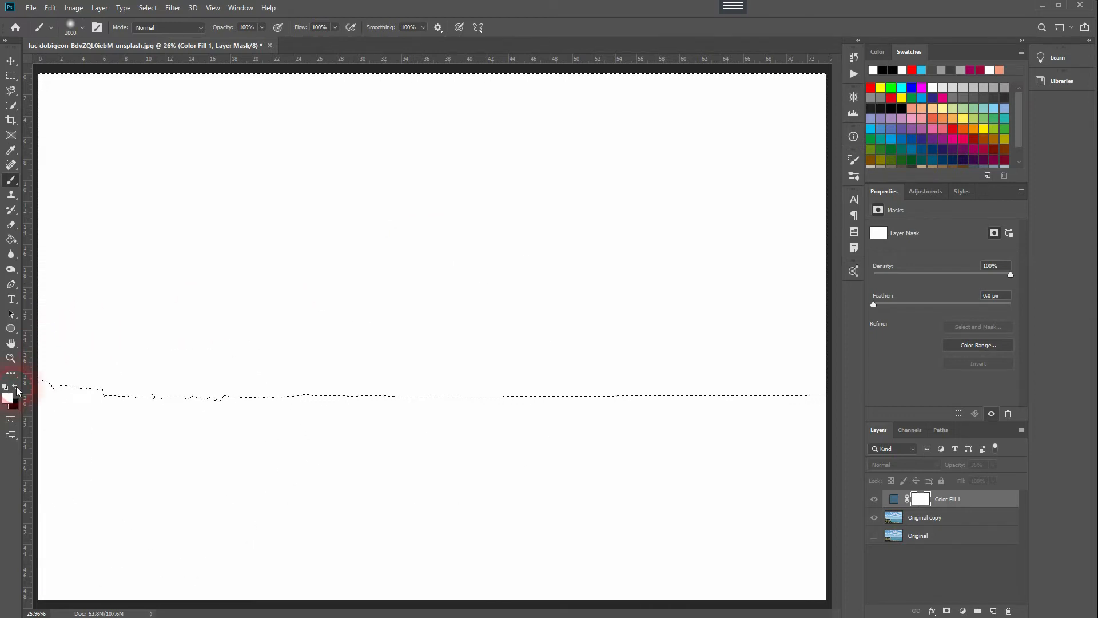
left_click(502, 230)
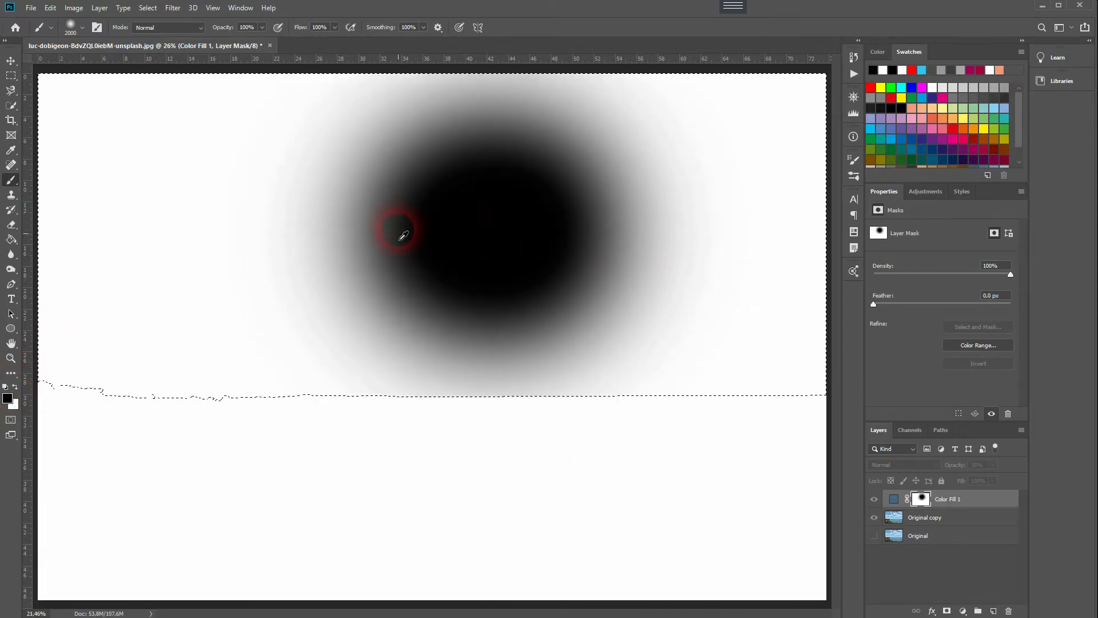
scroll(407, 243, "down", 3)
mouse_move(730, 282)
left_mouse_down()
mouse_move(399, 254)
mouse_move(198, 248)
mouse_move(376, 371)
mouse_move(810, 368)
mouse_move(830, 392)
mouse_move(531, 404)
mouse_move(231, 375)
mouse_move(176, 357)
mouse_move(441, 384)
mouse_move(760, 333)
mouse_move(402, 278)
mouse_move(211, 319)
mouse_move(469, 378)
mouse_move(828, 344)
mouse_move(408, 271)
mouse_move(212, 366)
mouse_move(515, 370)
mouse_move(585, 355)
mouse_move(577, 329)
mouse_move(701, 345)
mouse_move(471, 287)
mouse_move(124, 179)
left_mouse_up()
left_click(920, 499, "alt")
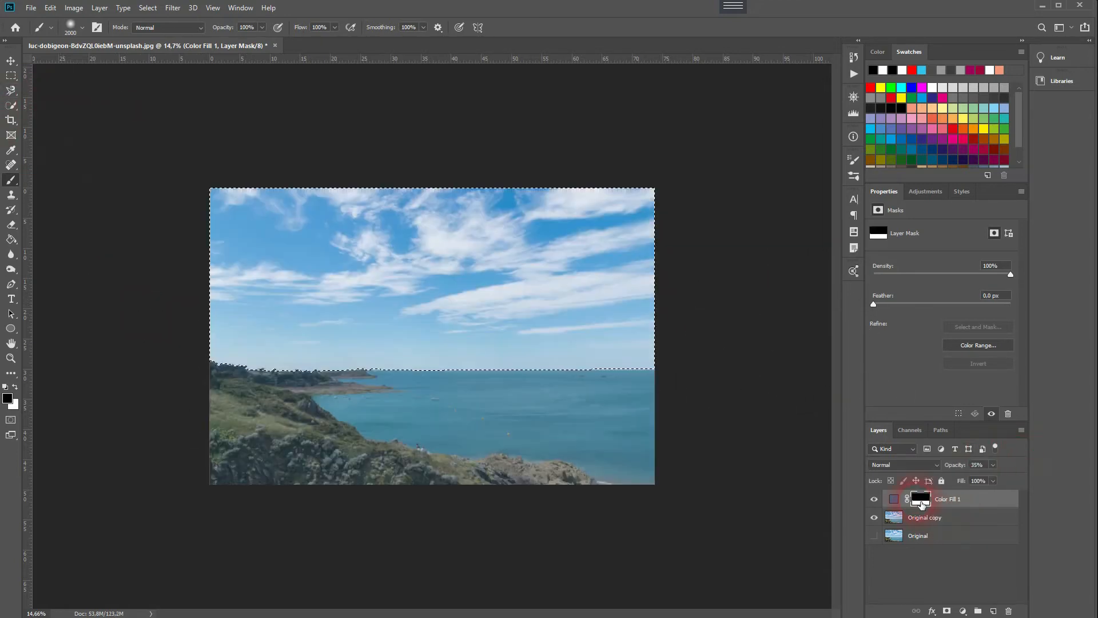
key("ctrl+d")
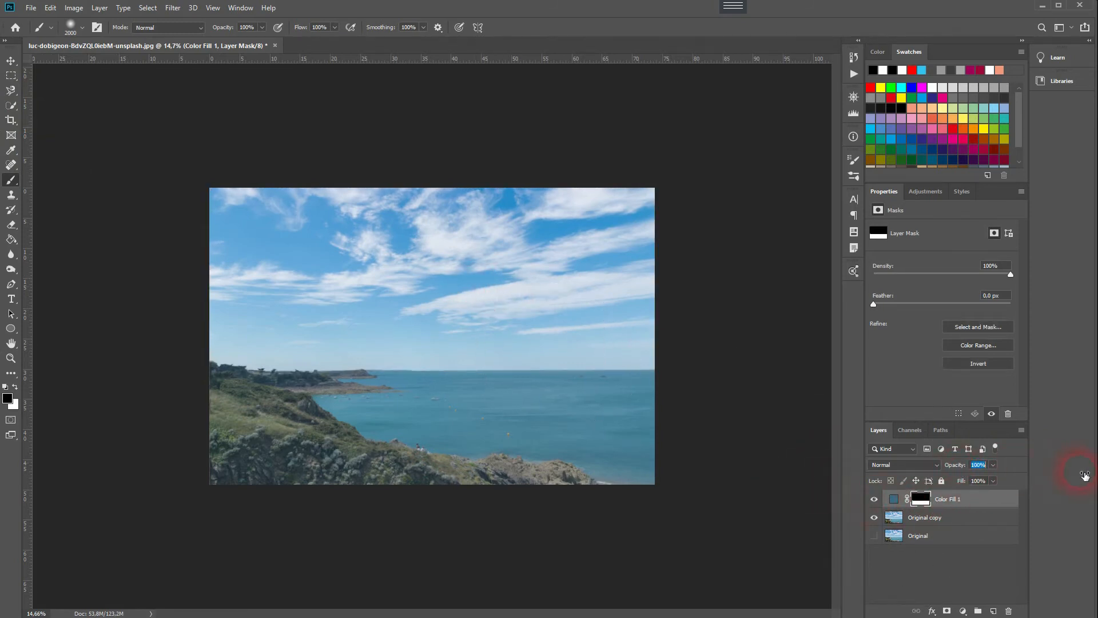
Set the fill layer's opacity to 100% and invert its mask so the blue covers only the sky.
key("Return")
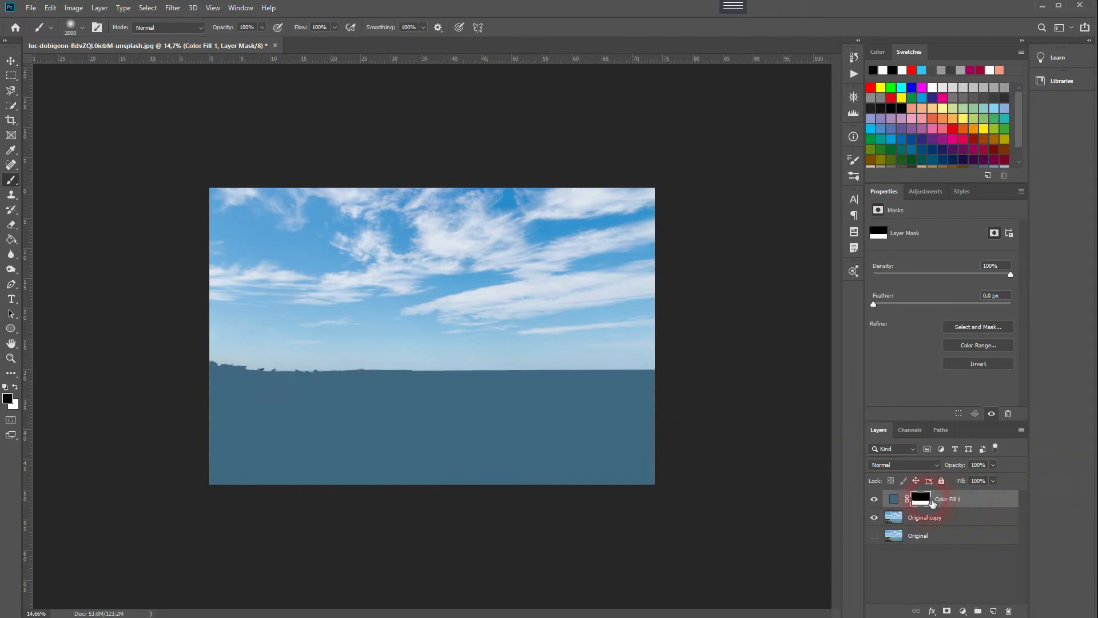
key("ctrl+i")
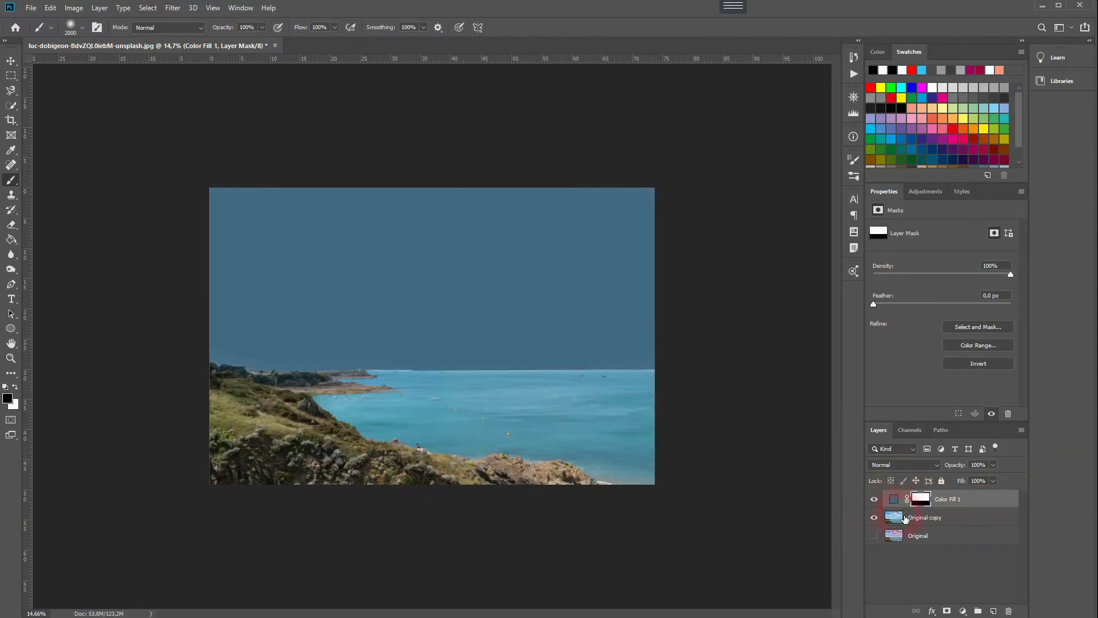
left_click(8, 63)
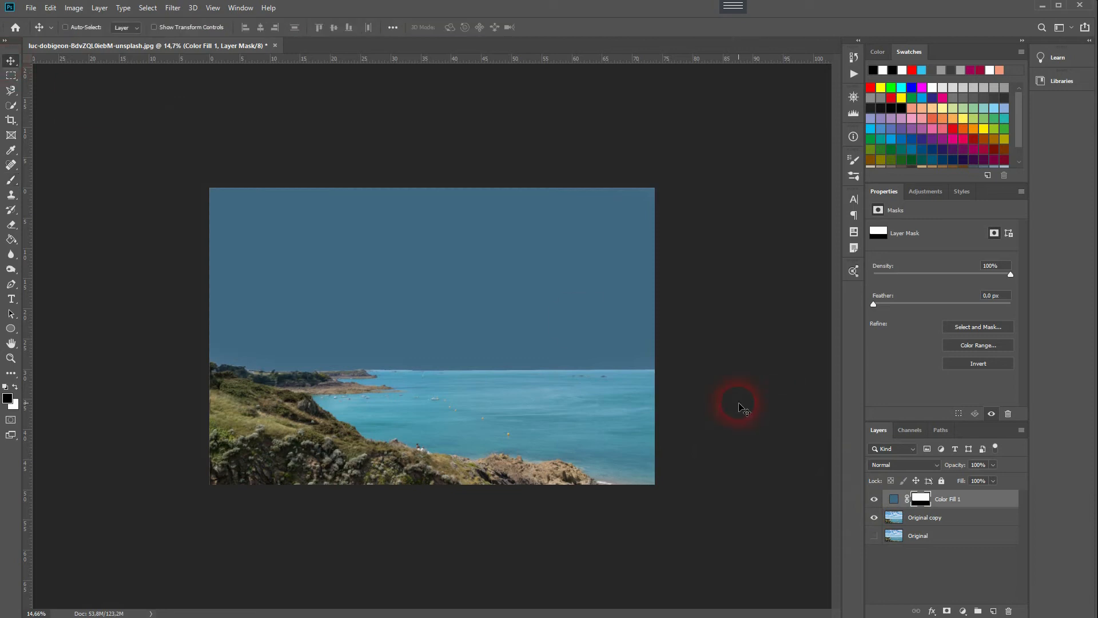
Split the Color Fill 1 layer's underlying-layer white Blend If slider to 149 / 255 and compare the photo with the fill hidden.
left_click(964, 507)
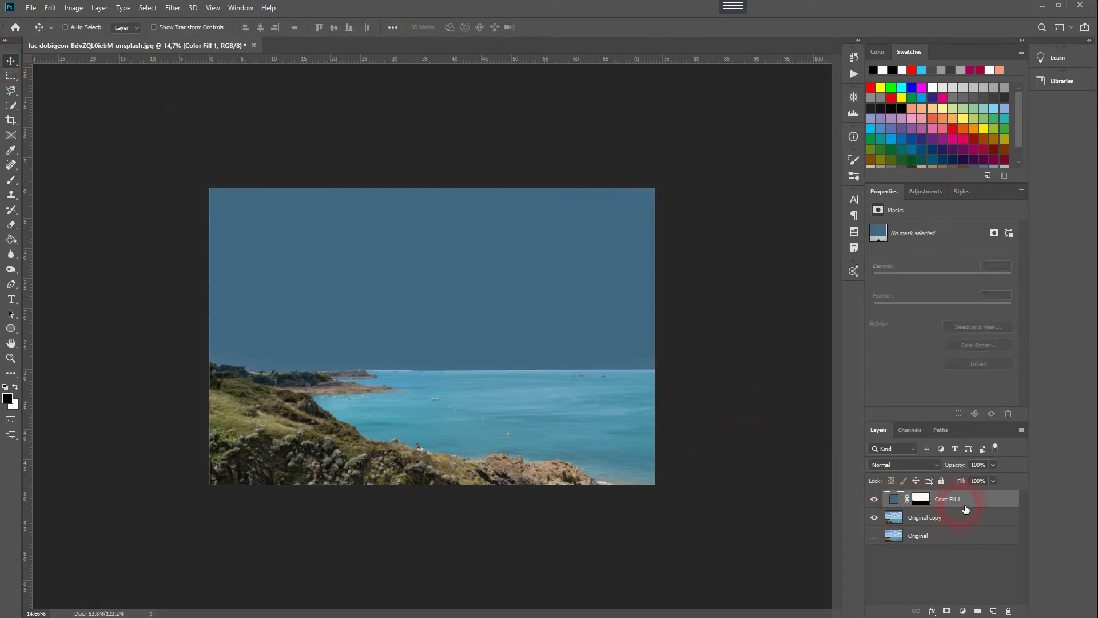
right_click(990, 507)
left_click(1001, 32)
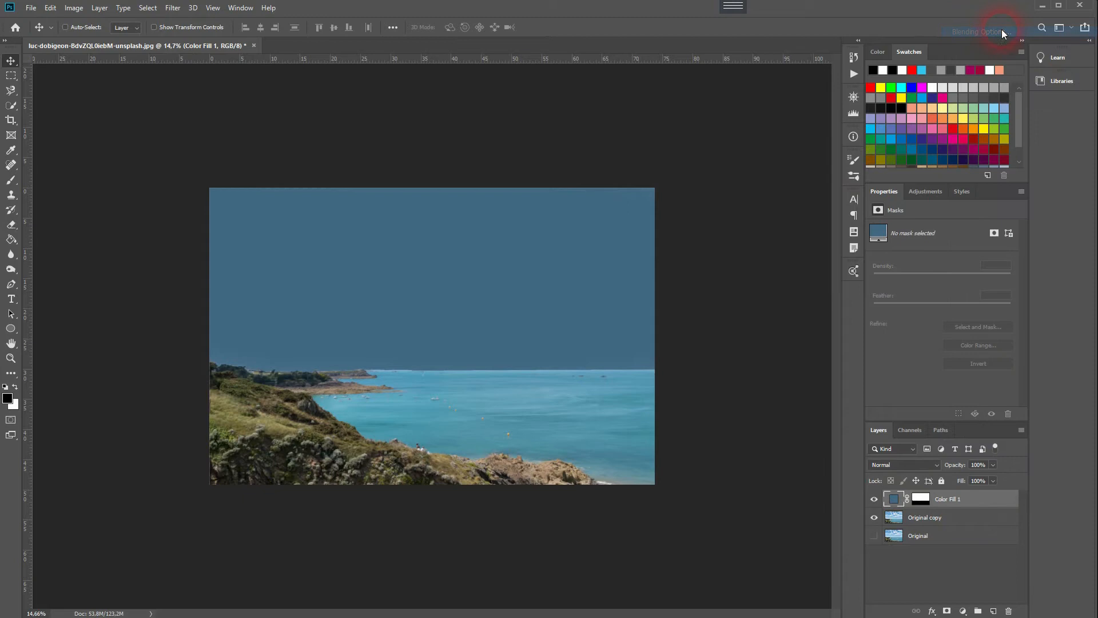
left_click(769, 176)
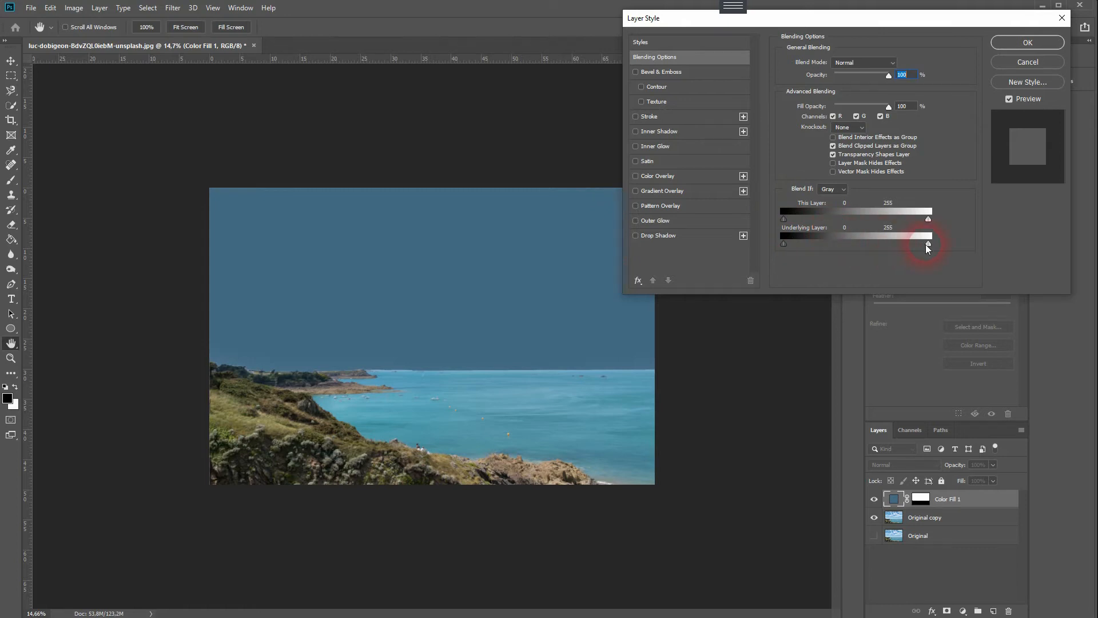
mouse_move(925, 244)
left_mouse_down()
mouse_move(803, 241)
mouse_move(931, 238)
left_mouse_up()
key("alt")
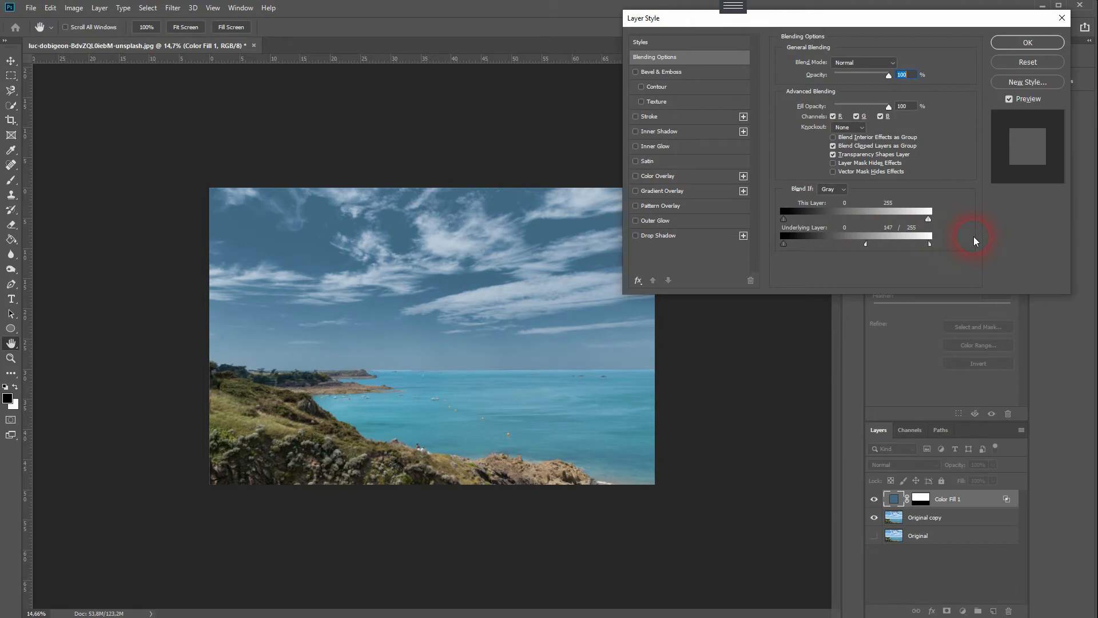
mouse_move(872, 247)
left_mouse_down()
mouse_move(881, 247)
mouse_move(867, 247)
left_mouse_up()
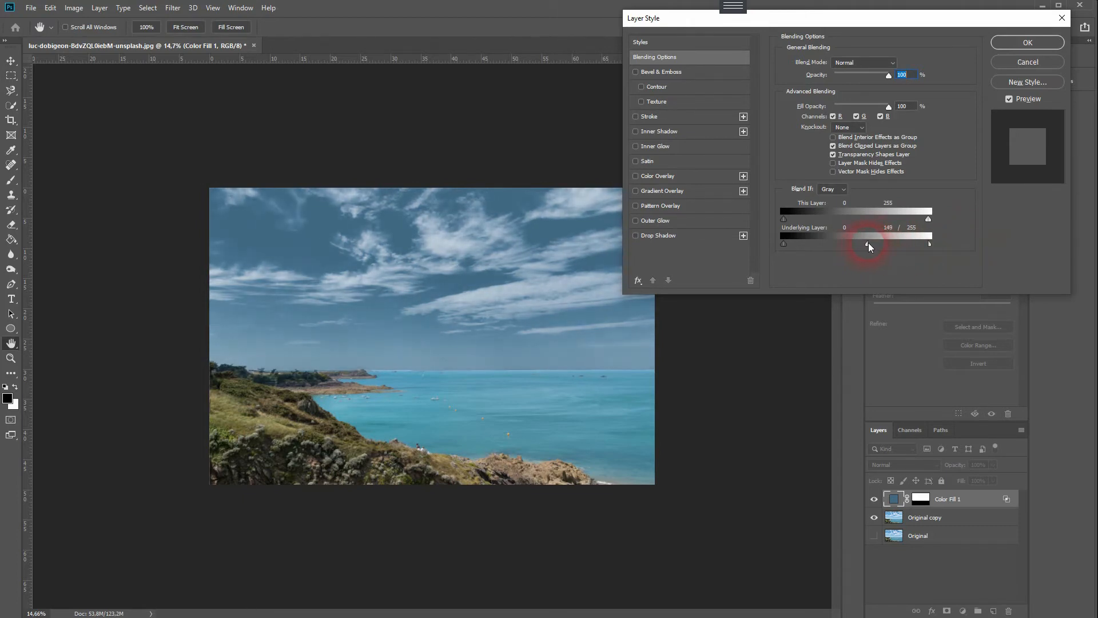
left_click(1015, 45)
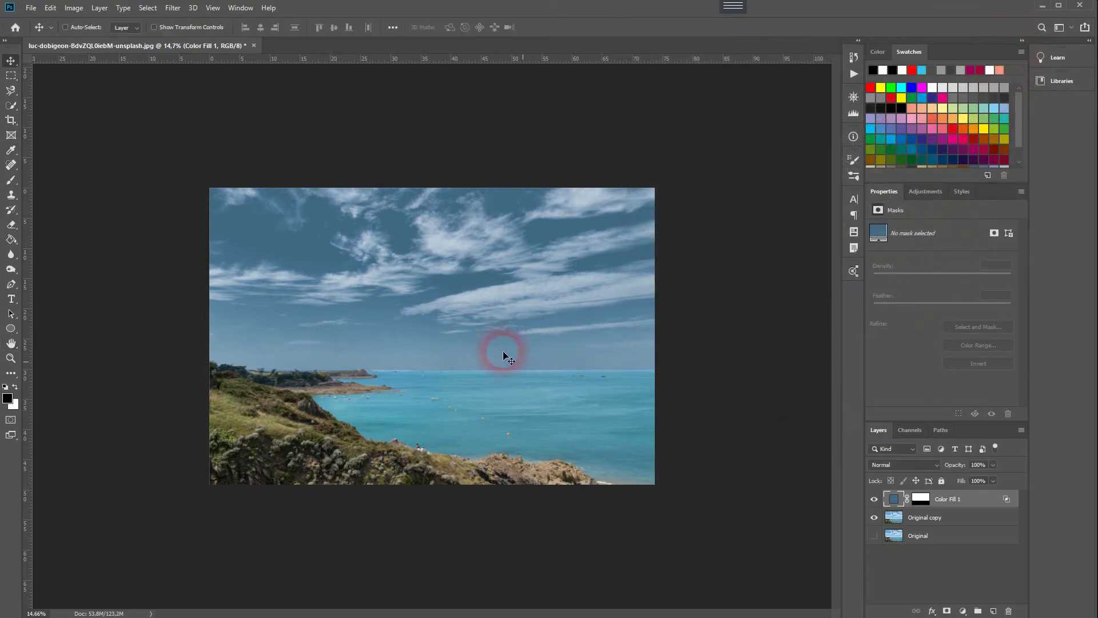
left_click(876, 499)
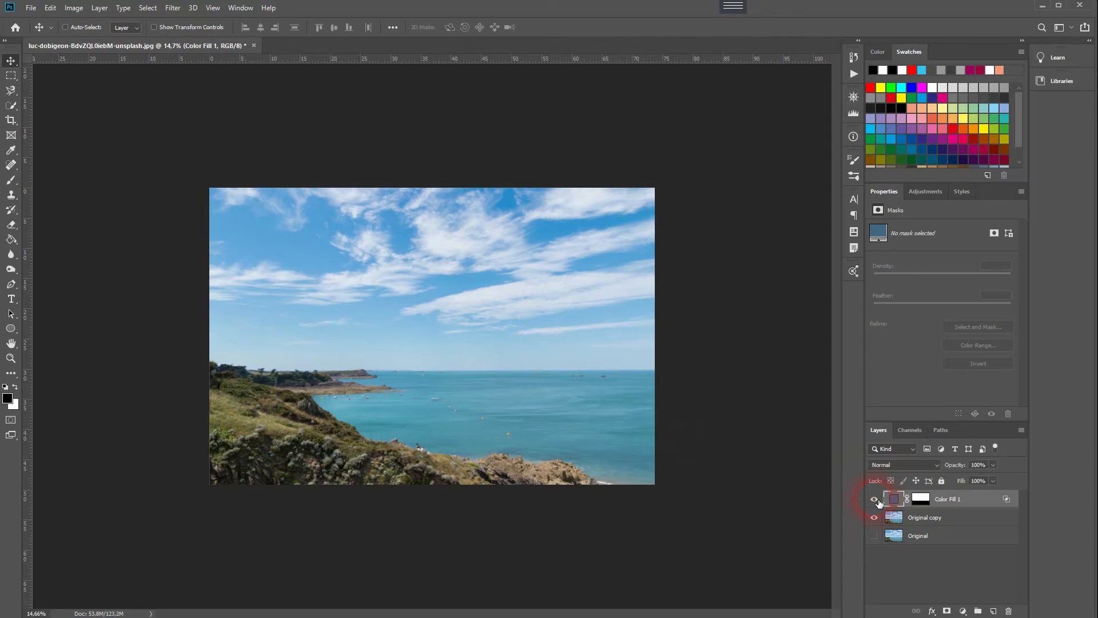
left_click(876, 499)
double_click(898, 498)
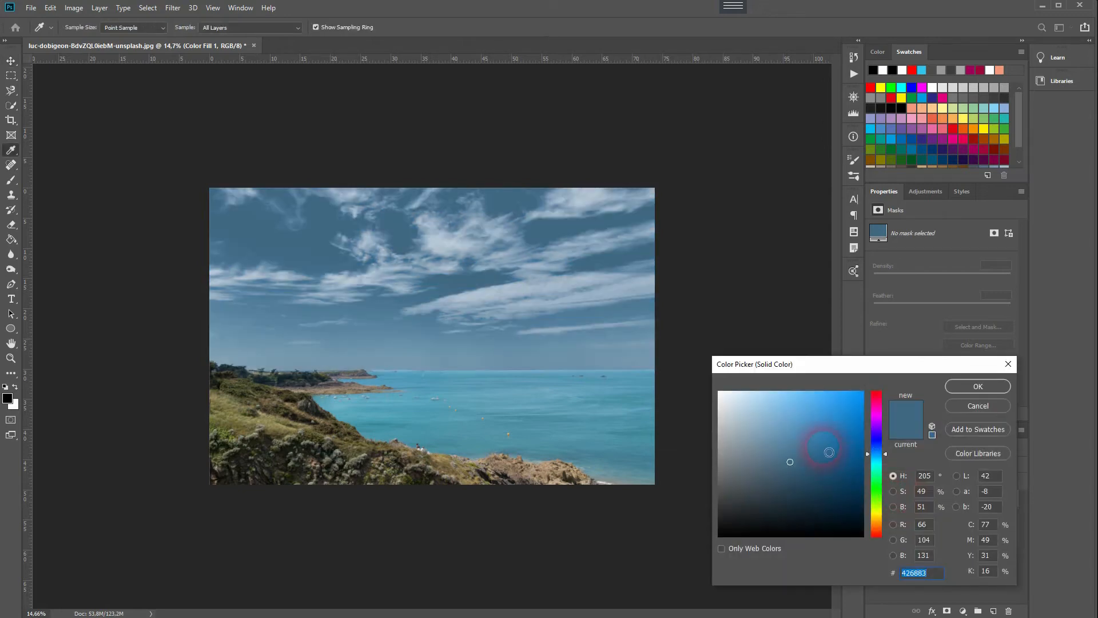
left_click(796, 415)
mouse_move(795, 414)
left_mouse_down()
mouse_move(796, 393)
mouse_move(839, 382)
mouse_move(800, 368)
mouse_move(826, 378)
mouse_move(912, 363)
mouse_move(884, 400)
mouse_move(883, 435)
mouse_move(887, 392)
left_mouse_up()
left_click(876, 456)
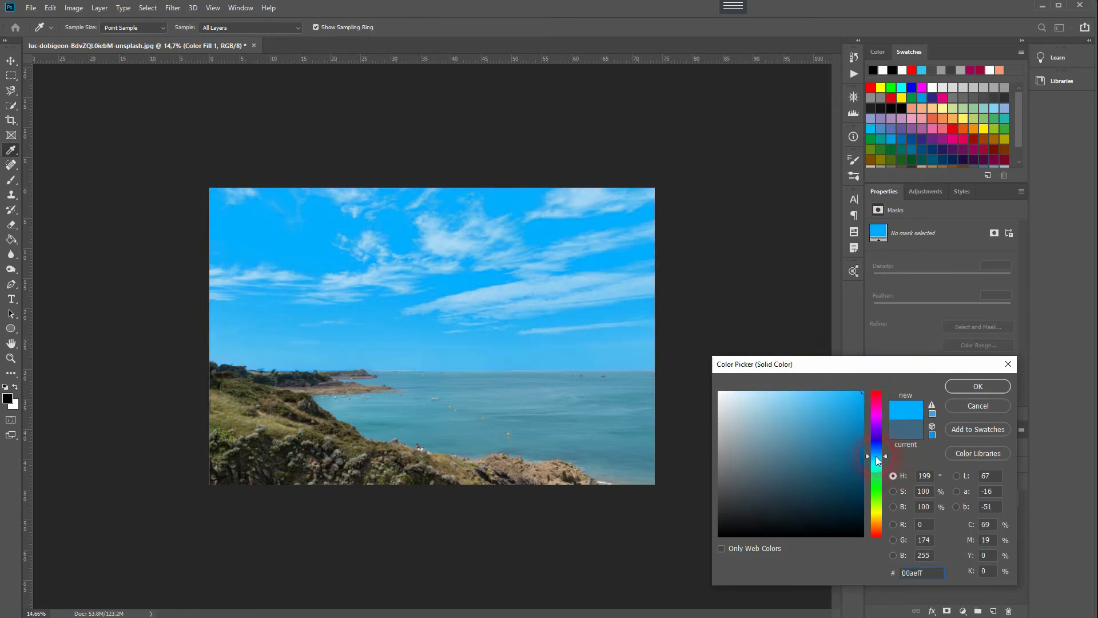
left_click(877, 399)
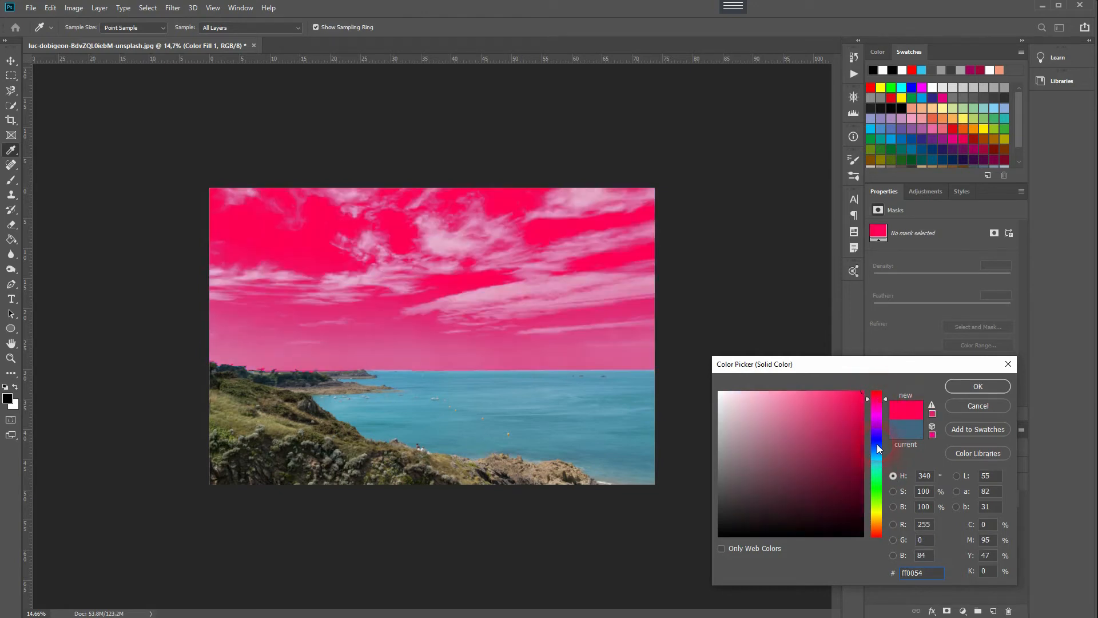
left_click(978, 405)
key("v")
Change the fill layer's solid color to a bright sky blue and compare the photo with the fill hidden.
left_click(941, 502)
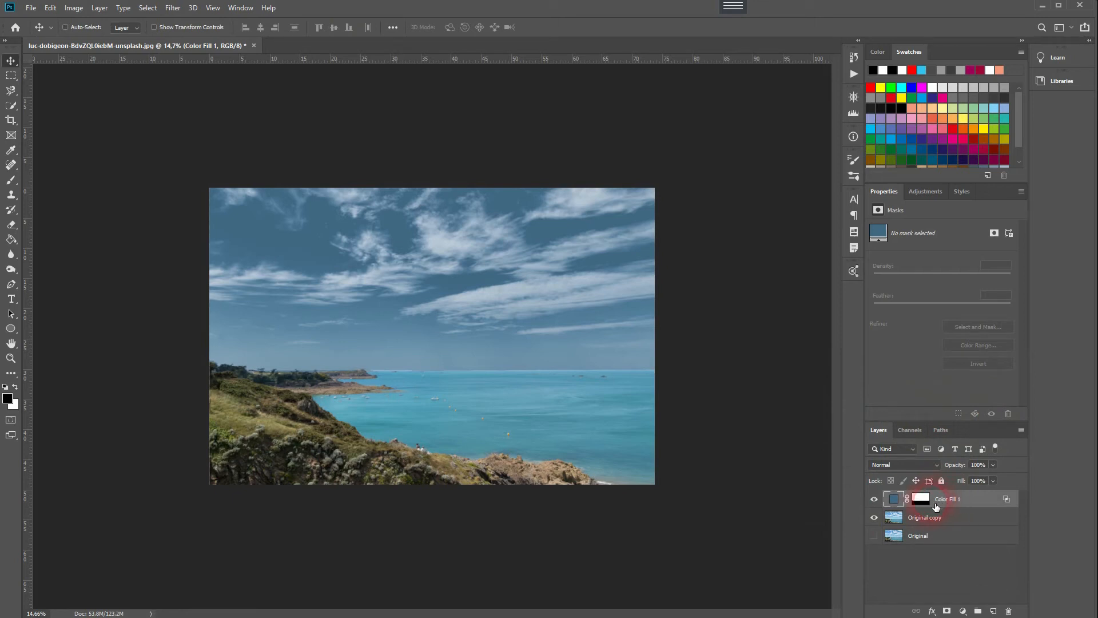
left_click(900, 503)
double_click(896, 500)
left_click(829, 405)
mouse_move(830, 404)
left_mouse_down()
mouse_move(836, 391)
mouse_move(826, 391)
left_mouse_up()
left_click(977, 386)
left_click(874, 499)
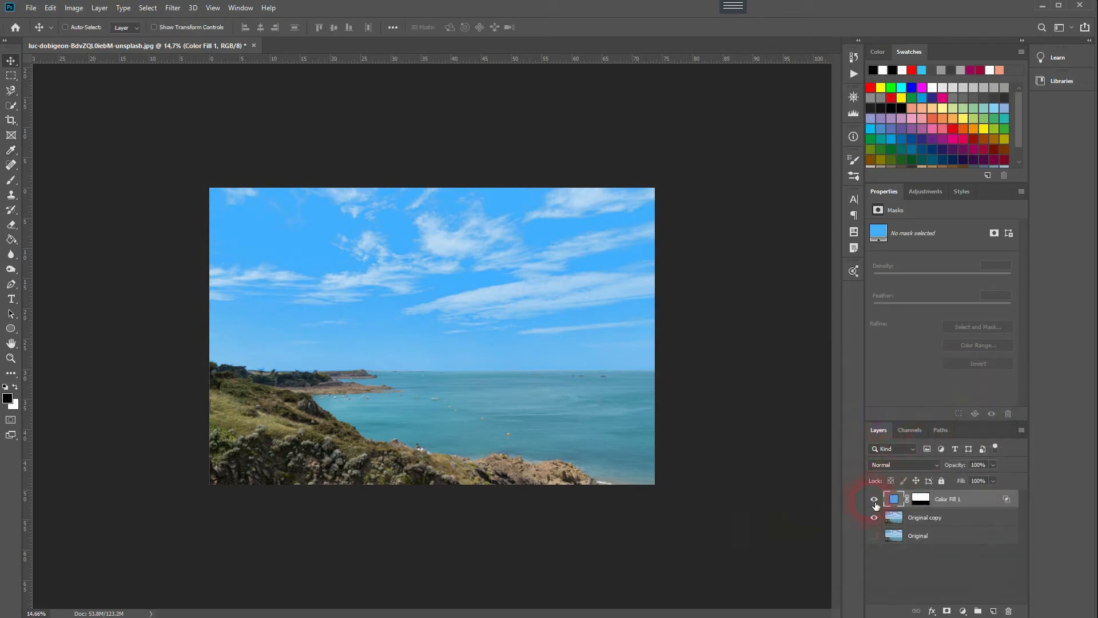
left_click(874, 501)
Adjust the fill layer's split white Blend If slider for the underlying layer to 174 / 216.
right_click(980, 499)
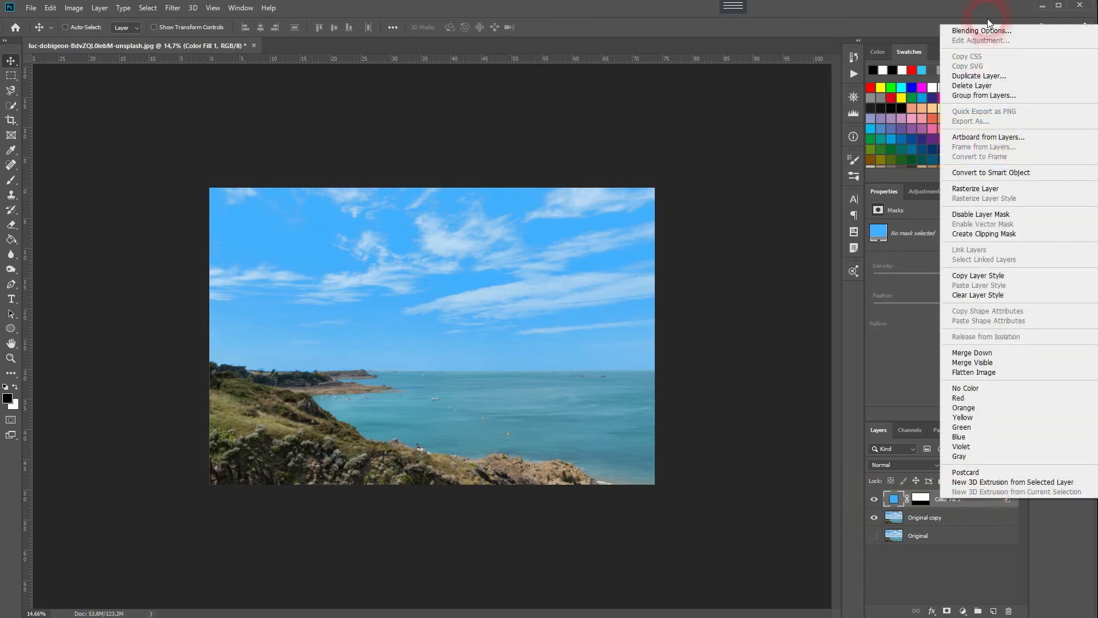
left_click(995, 34)
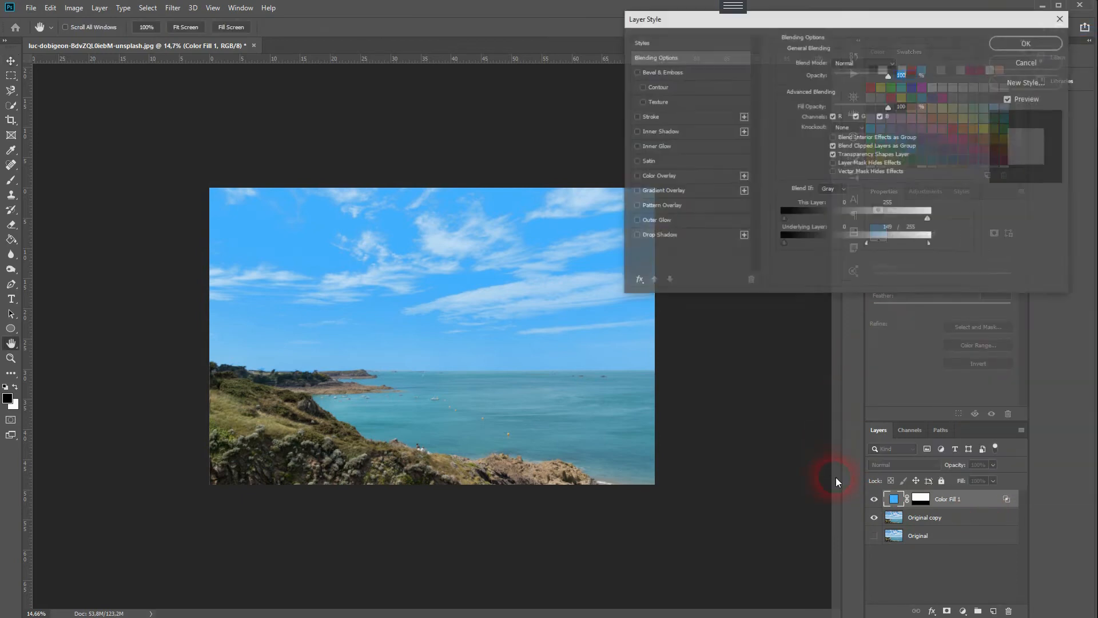
left_click_drag(877, 244, 860, 245)
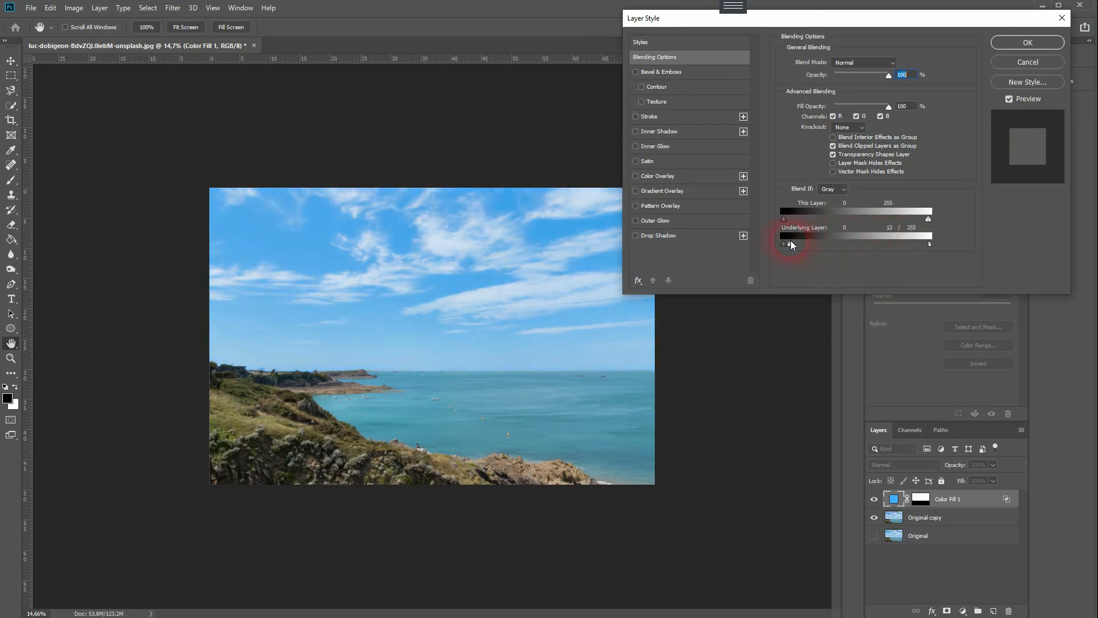
left_click_drag(784, 245, 832, 246)
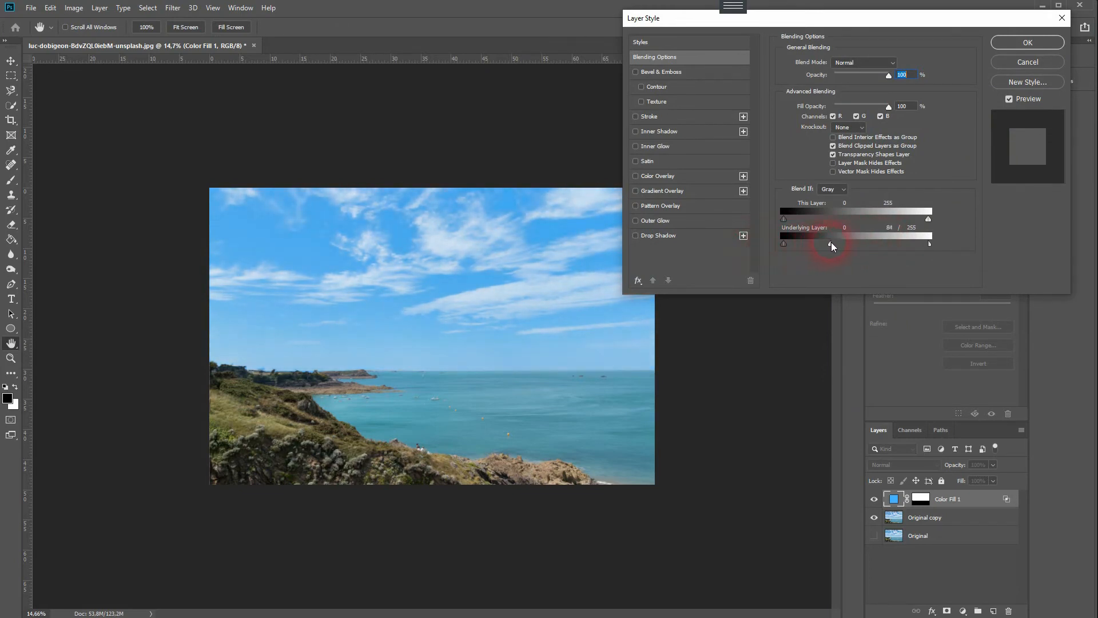
left_click_drag(932, 246, 904, 251)
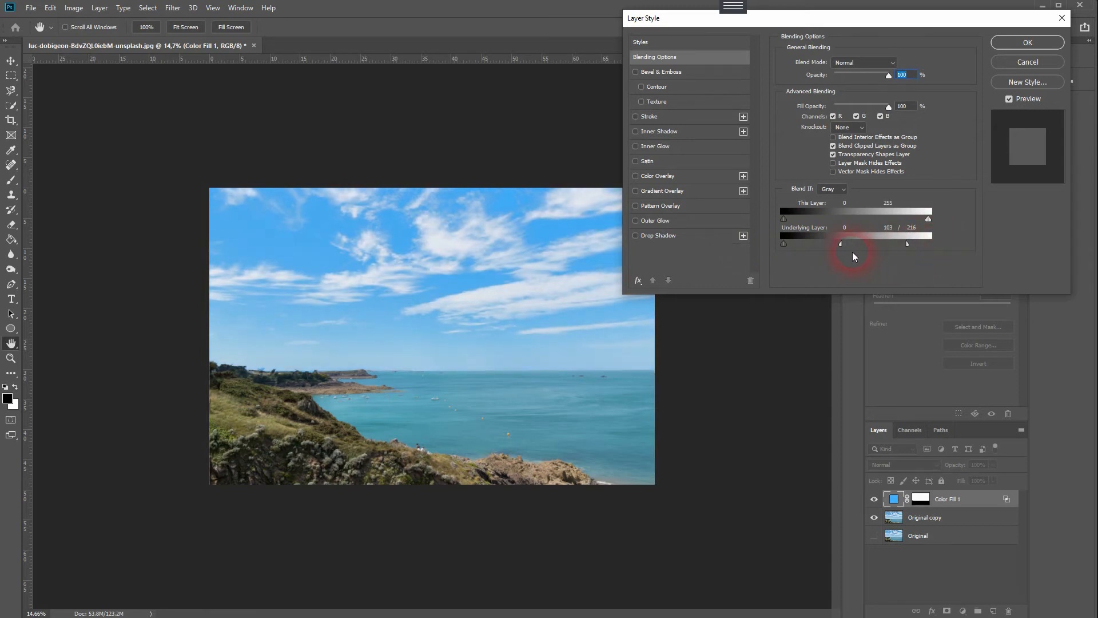
left_click_drag(841, 250, 880, 247)
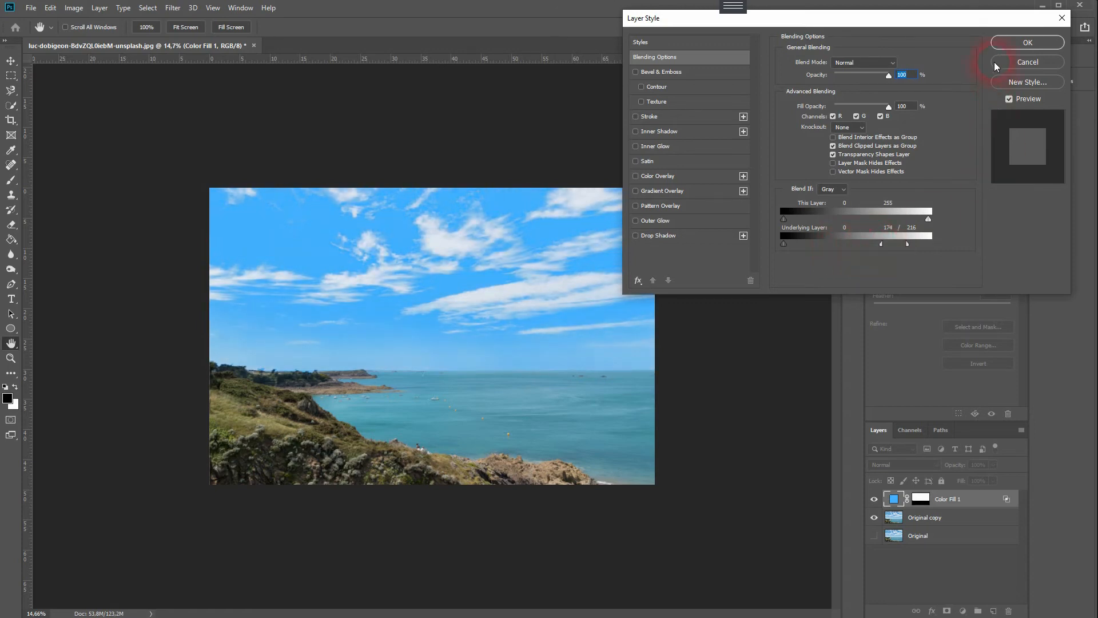
left_click(1018, 44)
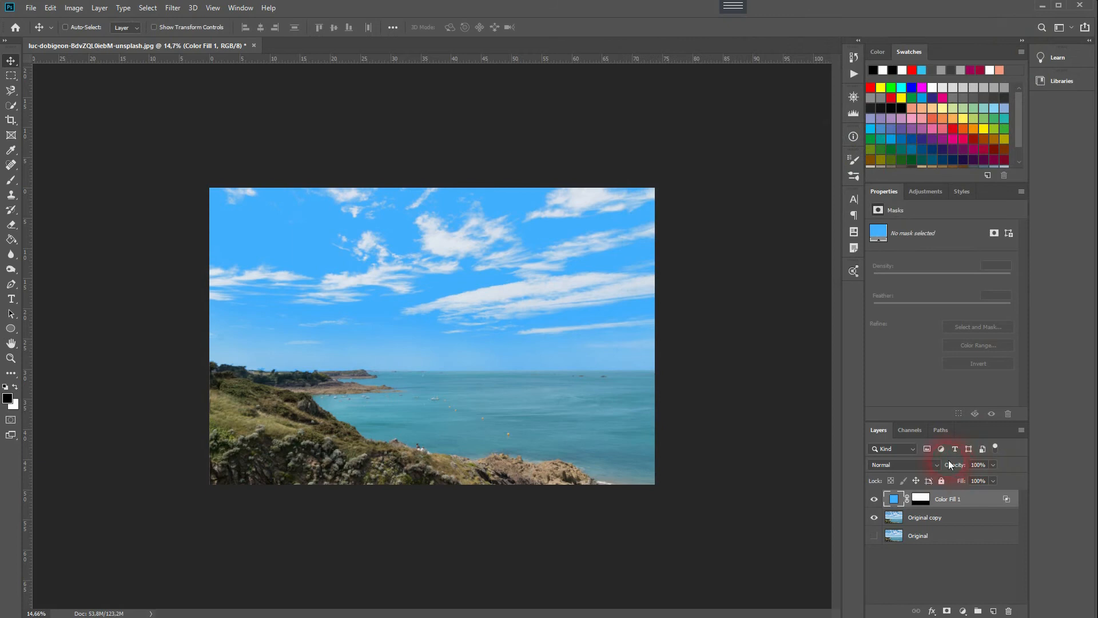
Try a lower opacity on the fill layer, compare it with the fill hidden, and return the opacity to 100%.
mouse_move(948, 468)
left_mouse_down()
mouse_move(933, 468)
mouse_move(949, 468)
left_mouse_up()
left_click(874, 501)
left_click(875, 500)
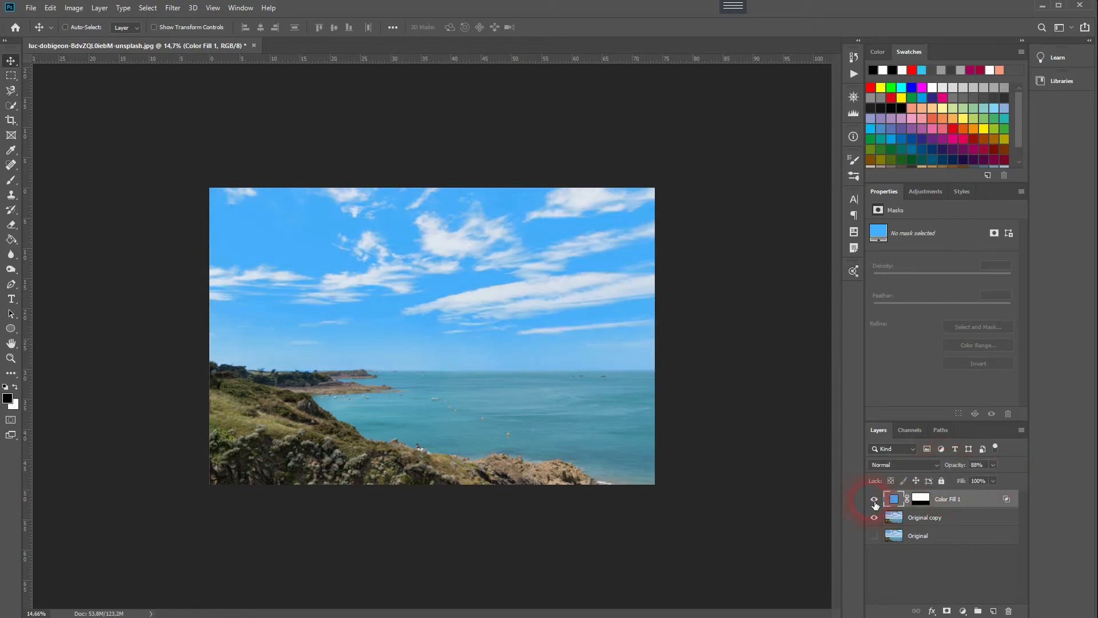
left_click_drag(958, 468, 1091, 465)
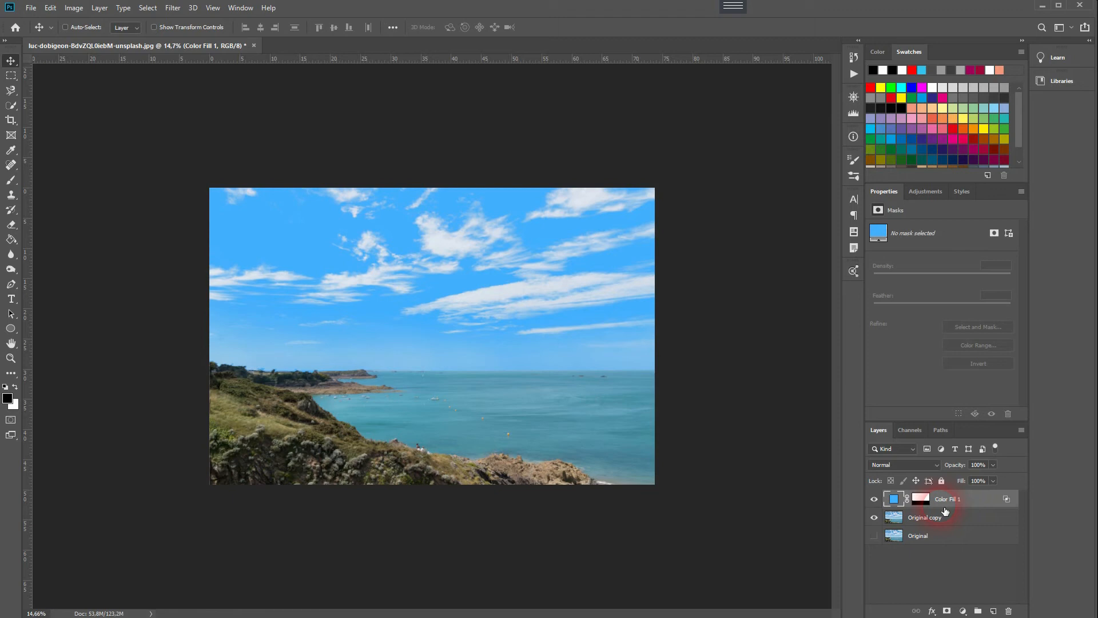
Set the fill layer's blend mode to Multiply and compare the photo with the fill hidden.
left_click(907, 465)
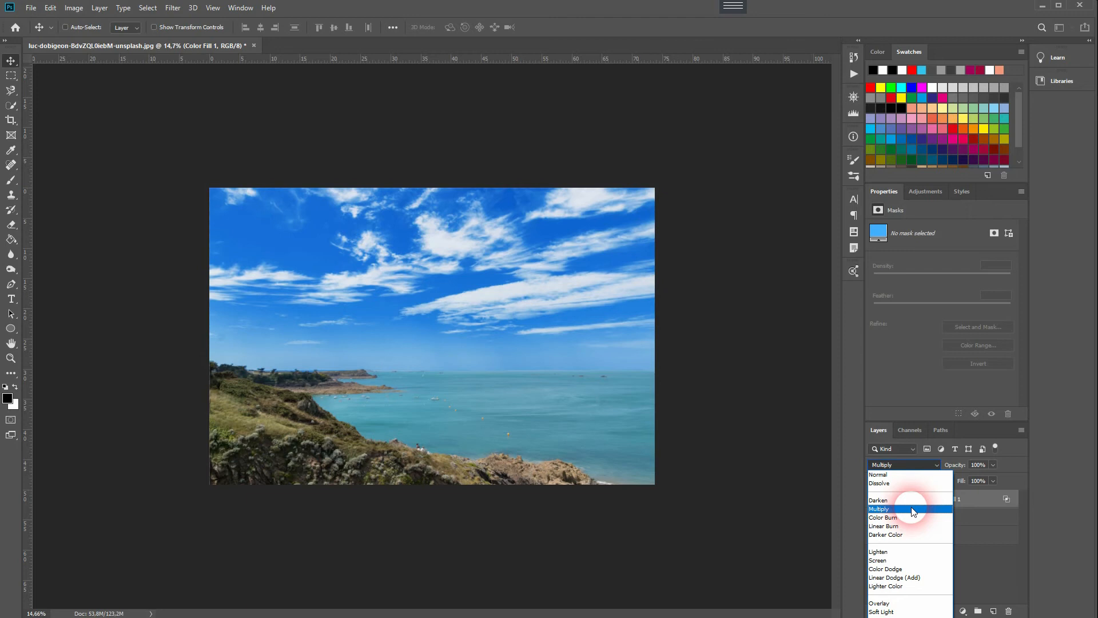
left_click(912, 509)
left_click(880, 502)
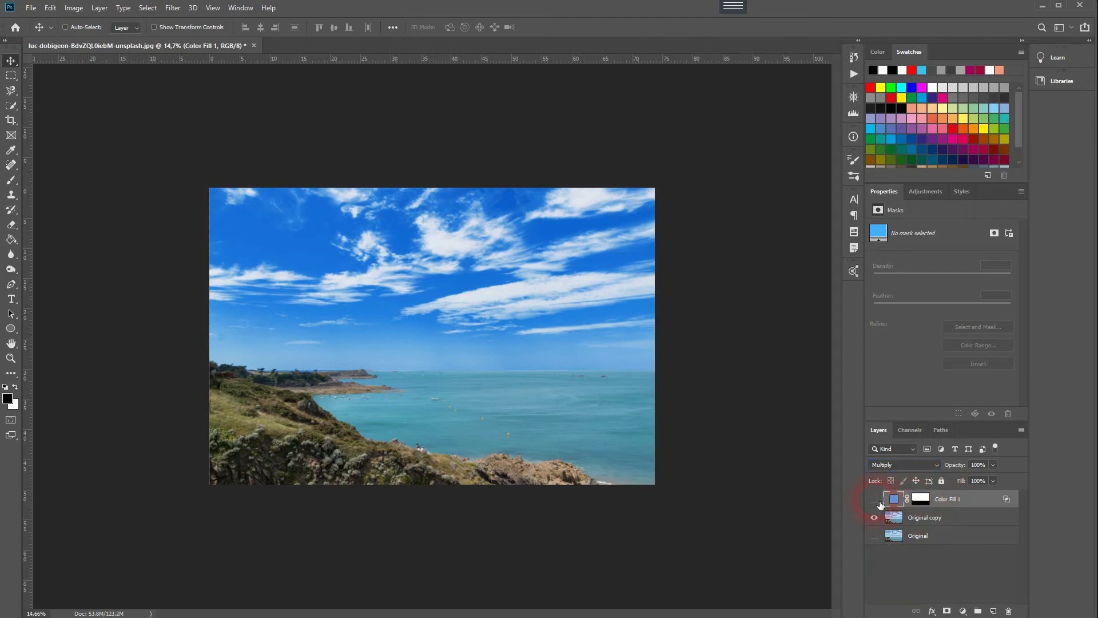
left_click(879, 503)
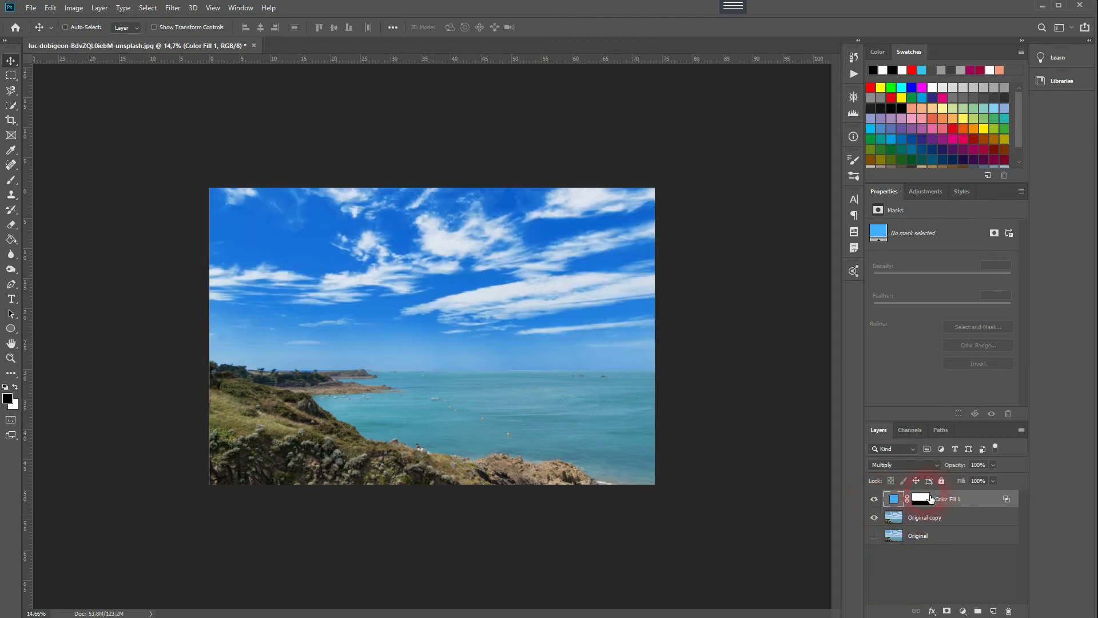
left_click(903, 464)
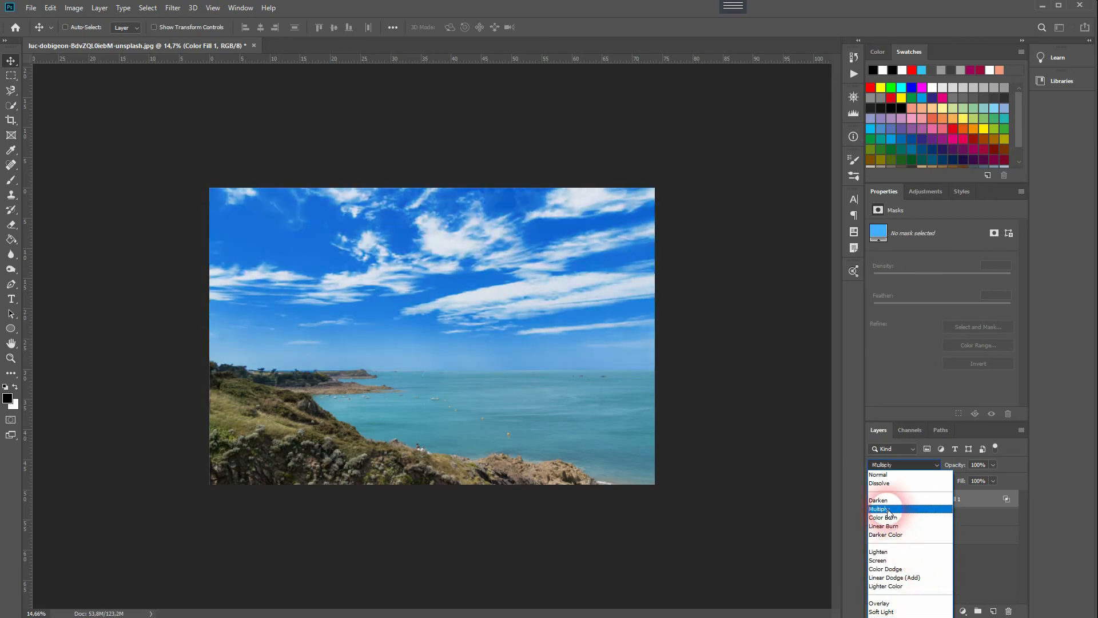
left_click(890, 509)
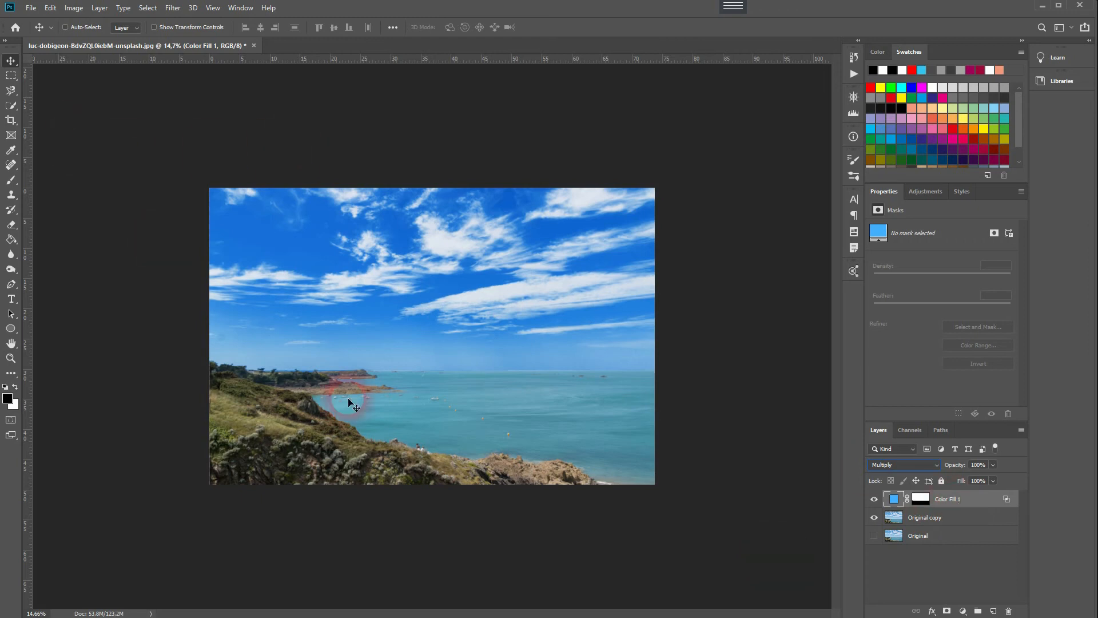
Select the Color Fill 1 layer mask and set up the Brush tool with a 50 px soft tip.
scroll(313, 396, "up", 5)
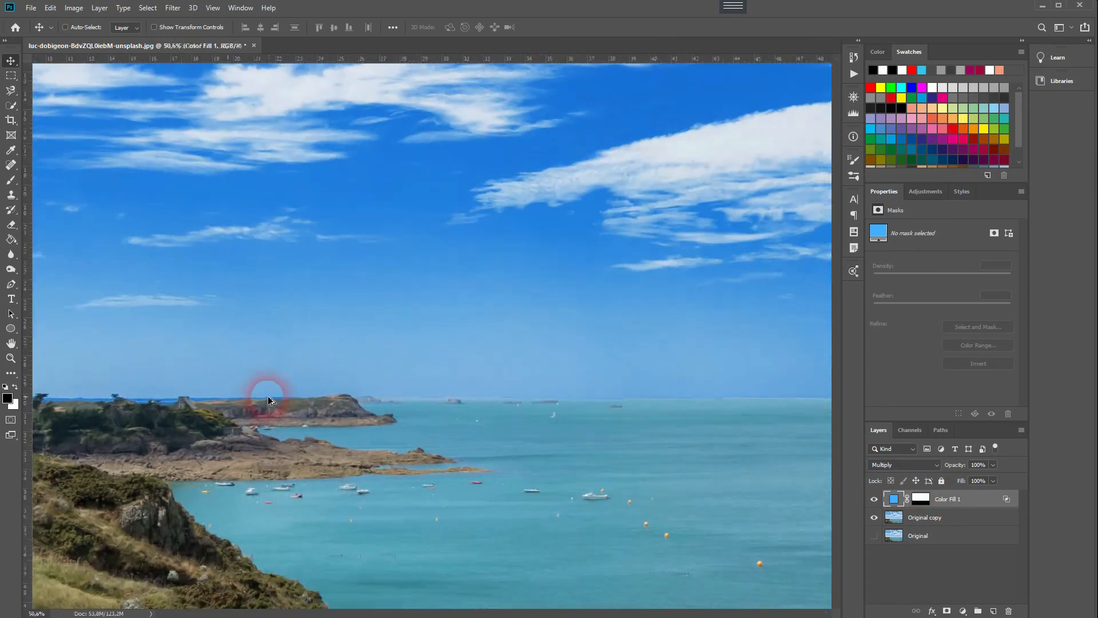
left_click_drag(153, 430, 540, 431)
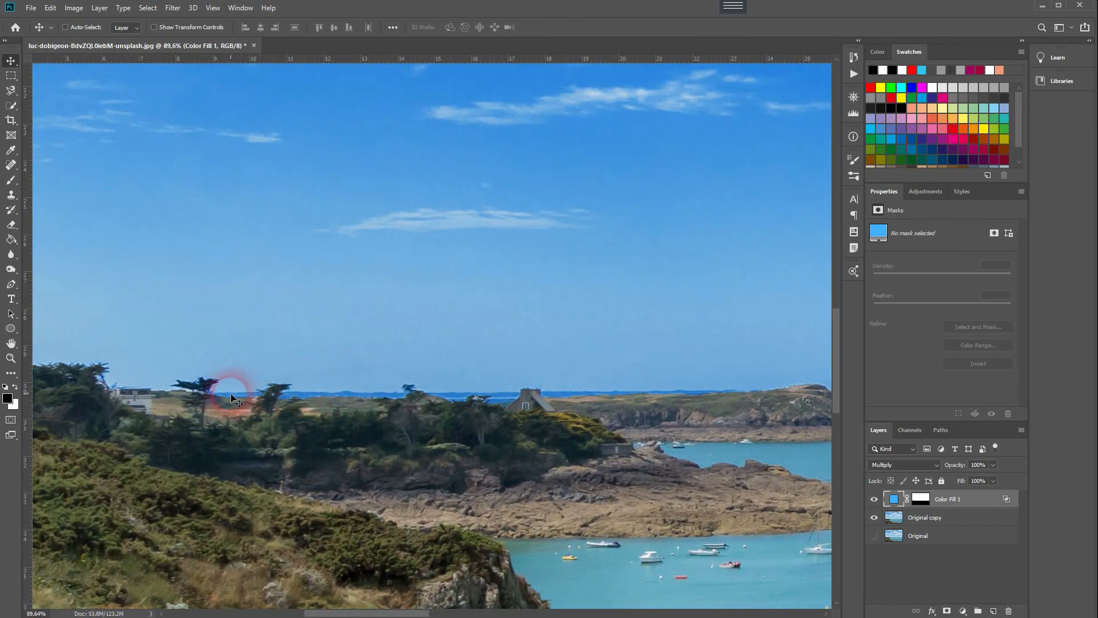
left_click(926, 501)
left_click(9, 181)
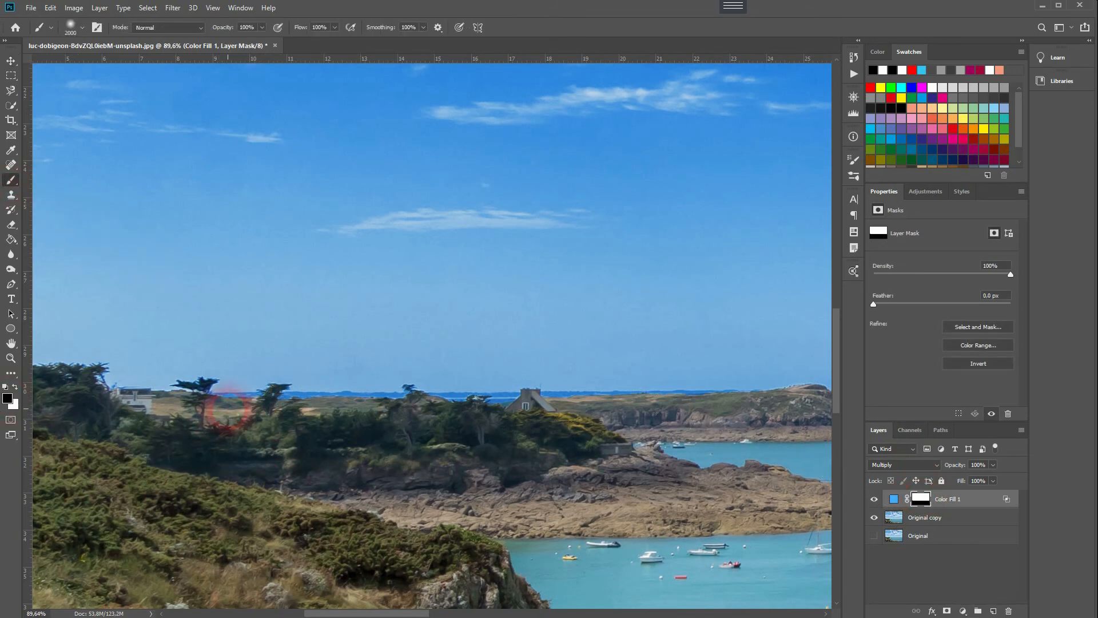
left_click(73, 30)
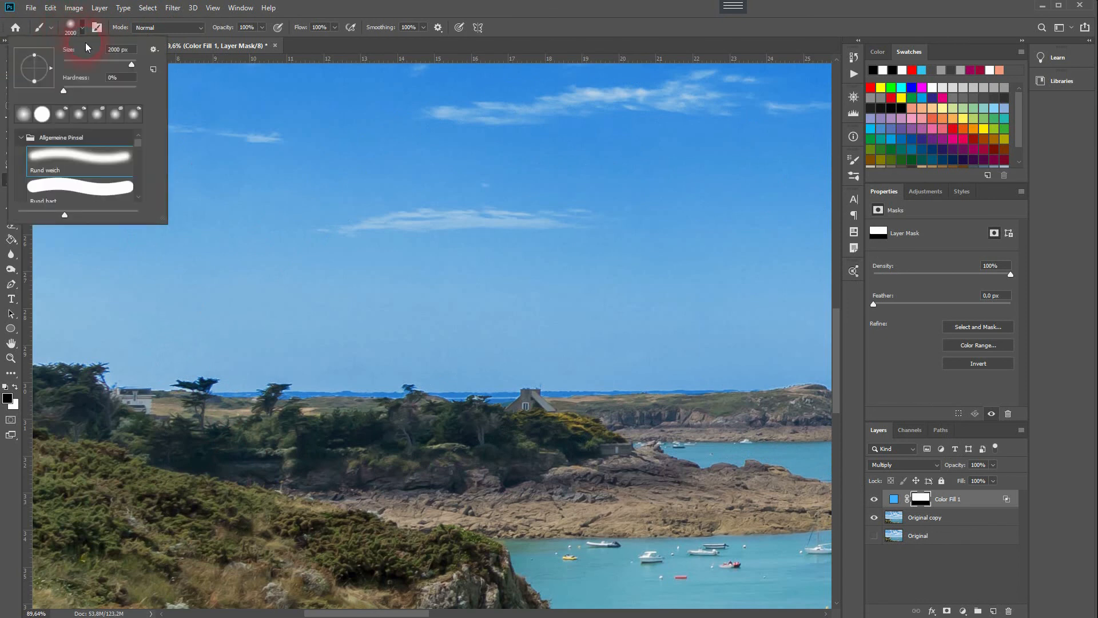
left_click(119, 50)
key("BackSpace")
key("BackSpace")
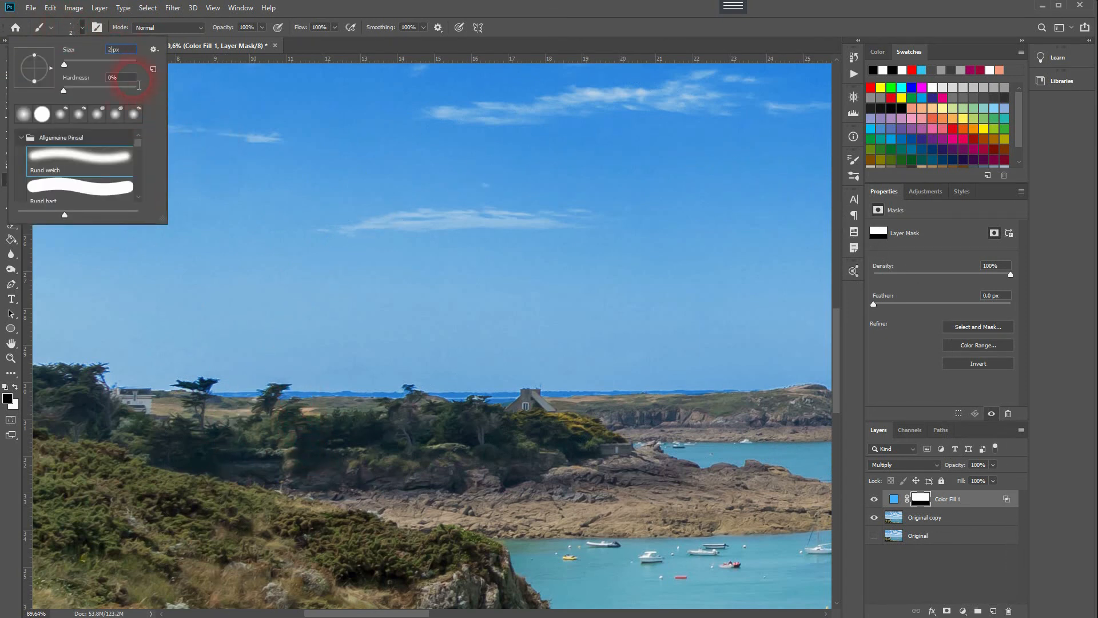
type("50")
key("Return")
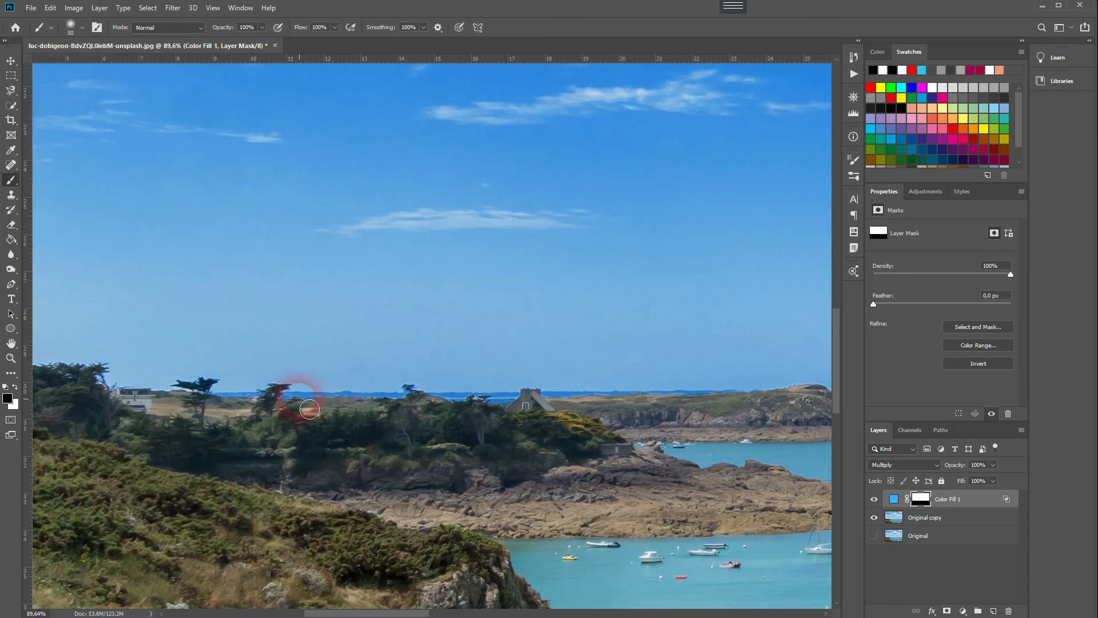
Paint black on the mask along the horizon strip behind the trees and headland, and switch the foreground color to white.
mouse_move(304, 411)
left_mouse_down()
mouse_move(783, 411)
mouse_move(746, 435)
mouse_move(301, 417)
mouse_move(255, 395)
mouse_move(223, 413)
mouse_move(175, 408)
mouse_move(190, 412)
left_mouse_up()
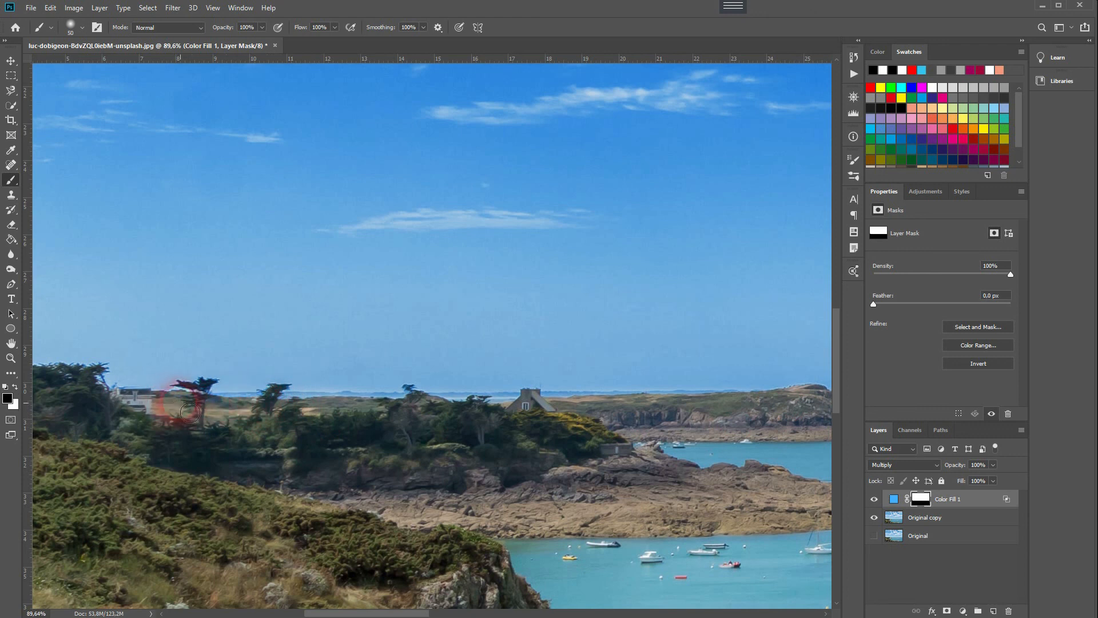
mouse_move(121, 428)
left_mouse_down()
mouse_move(260, 406)
mouse_move(264, 375)
mouse_move(256, 387)
mouse_move(253, 364)
mouse_move(222, 382)
left_mouse_up()
mouse_move(338, 398)
left_mouse_down()
mouse_move(53, 325)
mouse_move(67, 319)
mouse_move(81, 340)
mouse_move(46, 317)
mouse_move(54, 337)
mouse_move(76, 345)
mouse_move(46, 325)
mouse_move(80, 304)
left_mouse_up()
key("x")
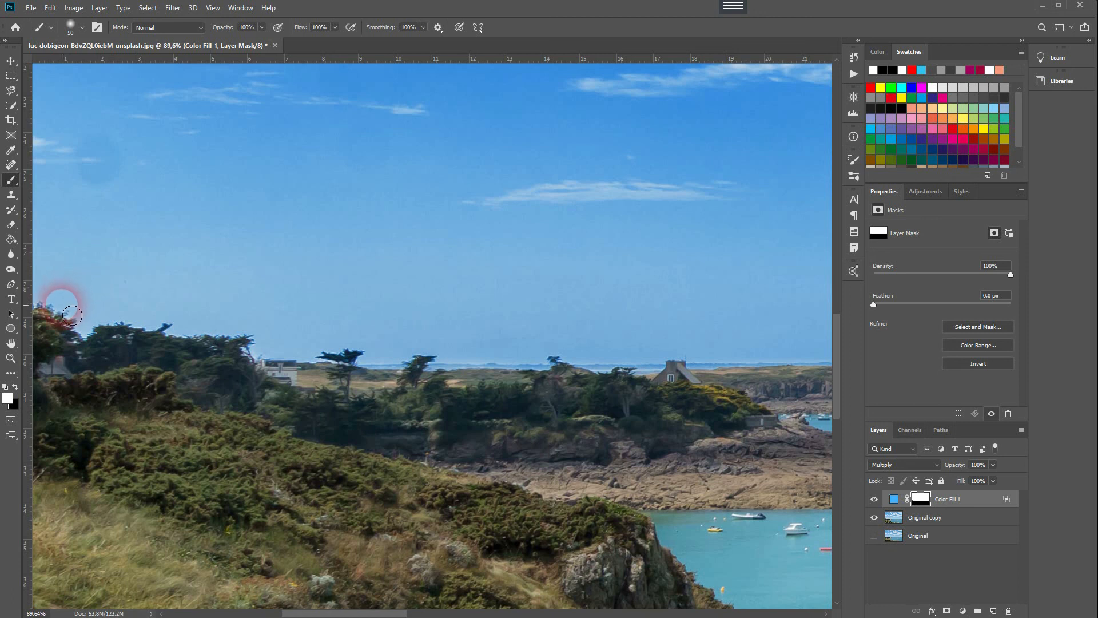
key("ctrl+0")
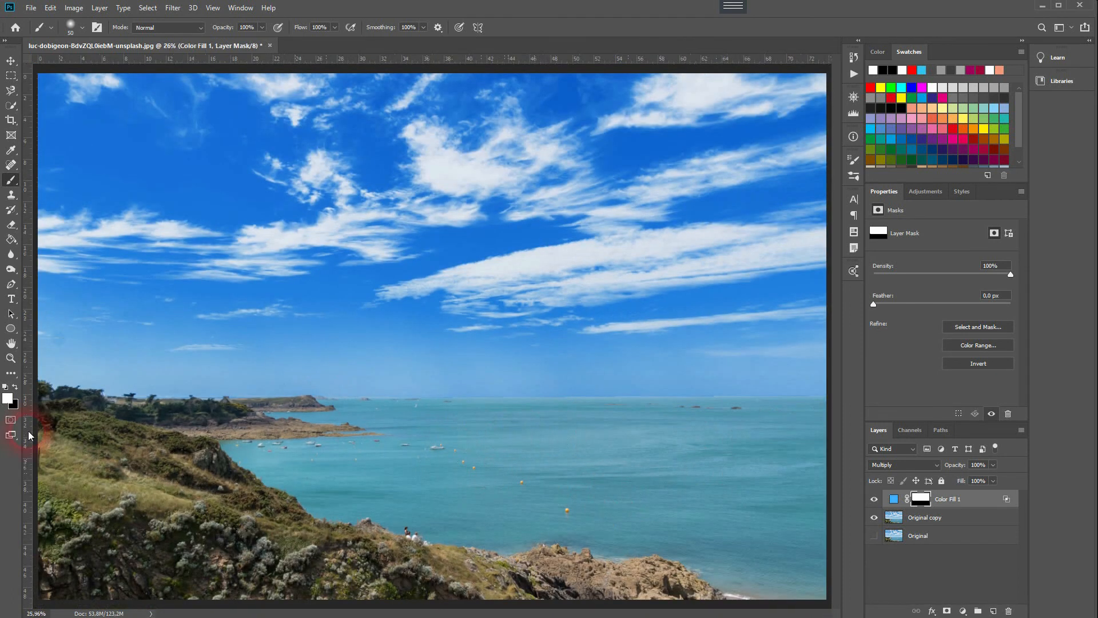
key("ctrl+minus")
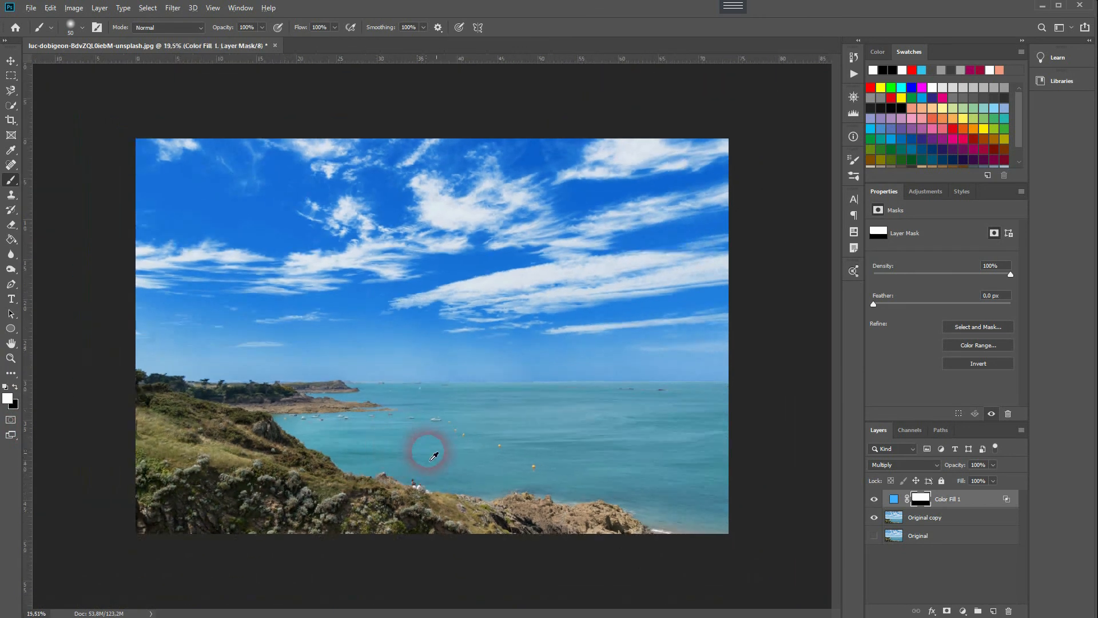